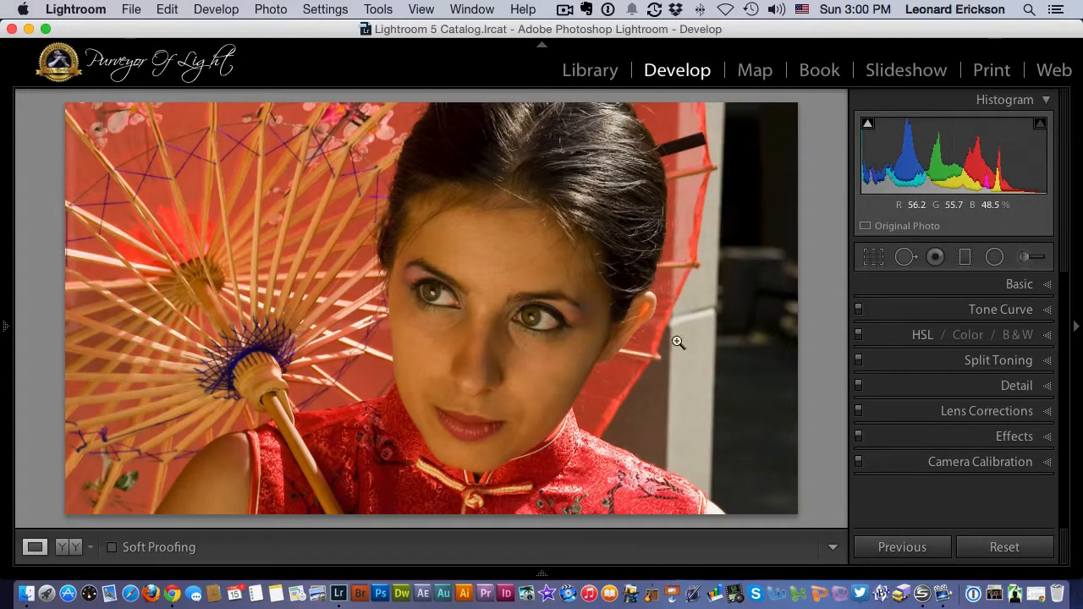
Step: Start a new Adjustment Brush mask with the Iris Enhance effect for retouching the eyes
click(483, 292)
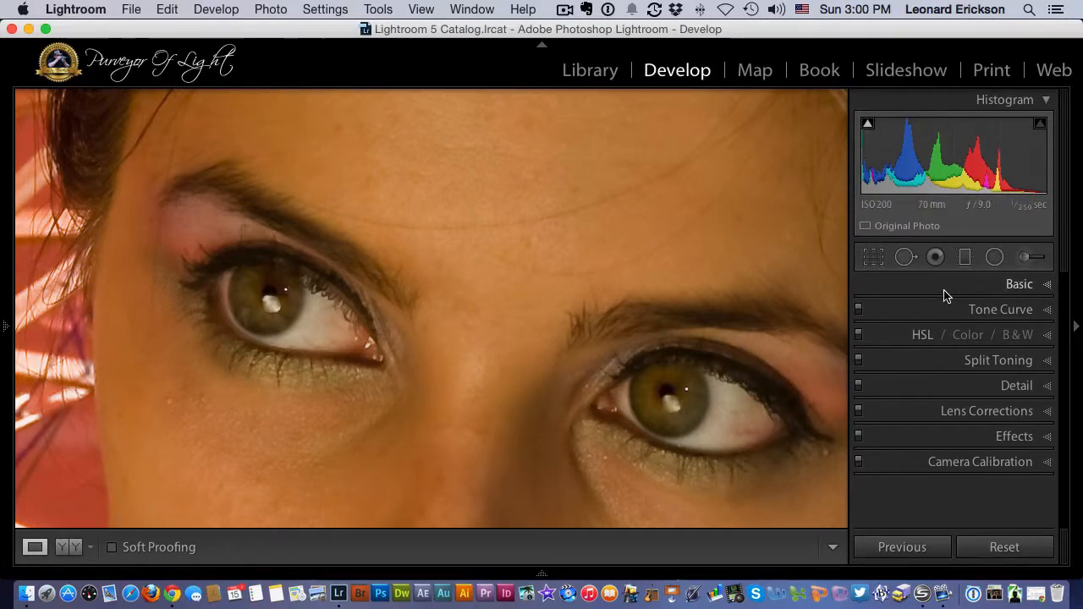
click(1026, 258)
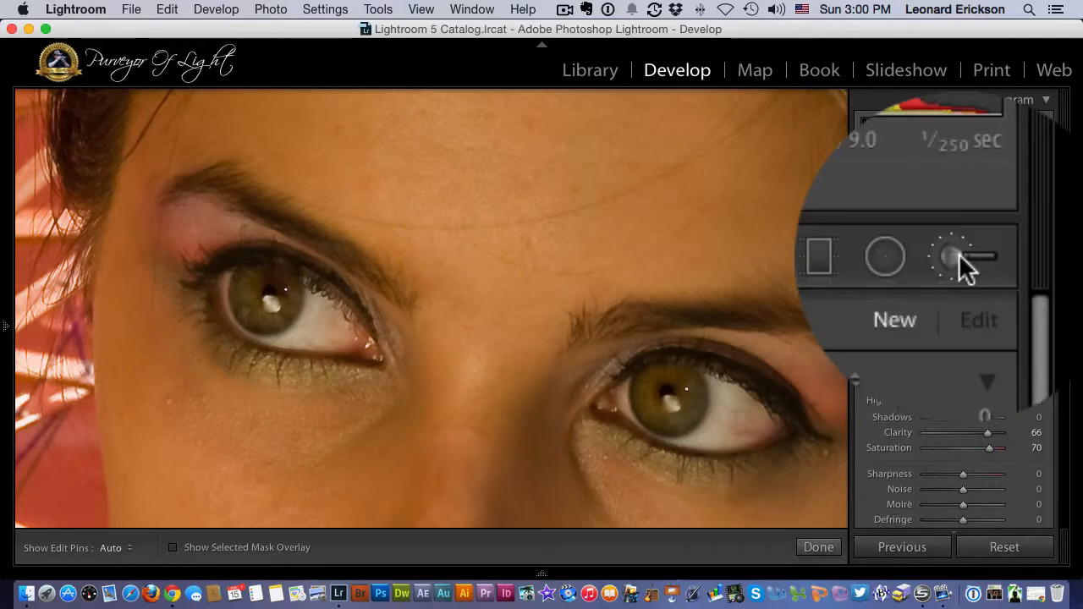
click(916, 317)
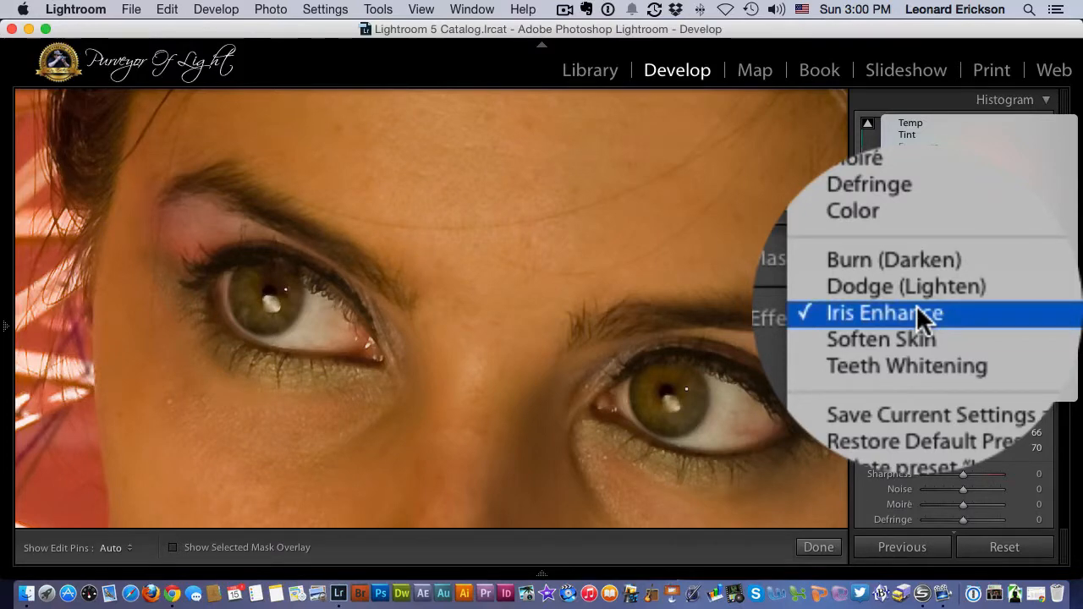
click(916, 311)
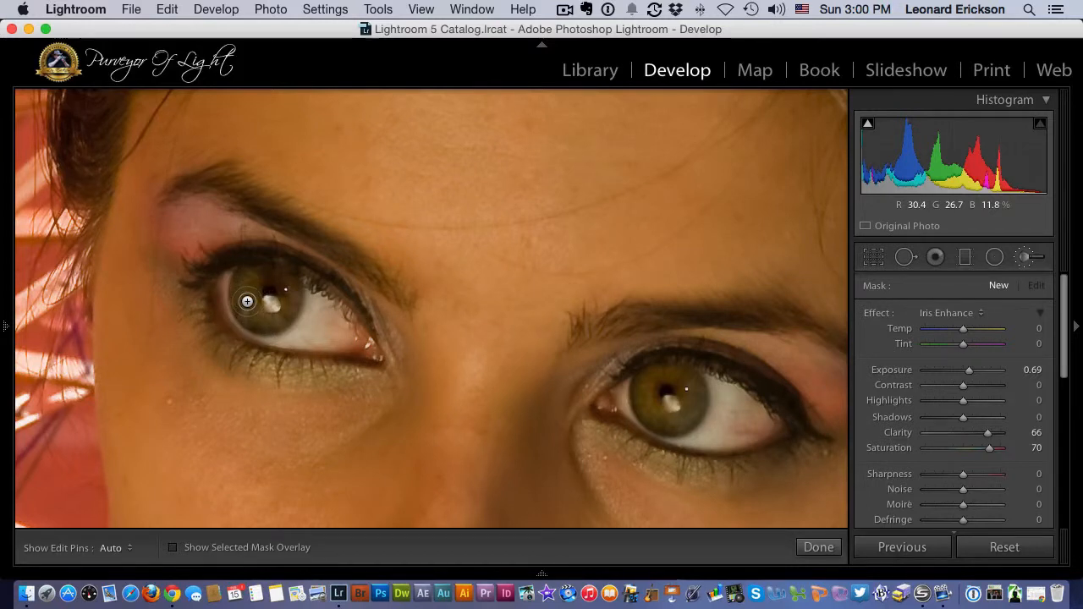
Step: Paint the Iris Enhance mask over the whole iris of the left-hand eye, using the mask overlay to check coverage
key(h)
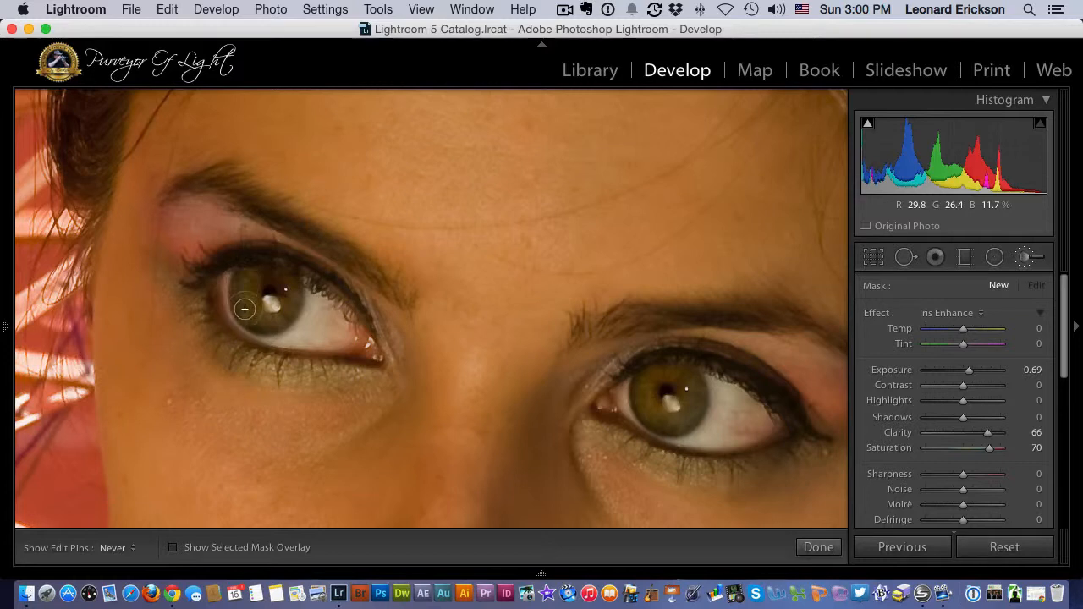
key(h)
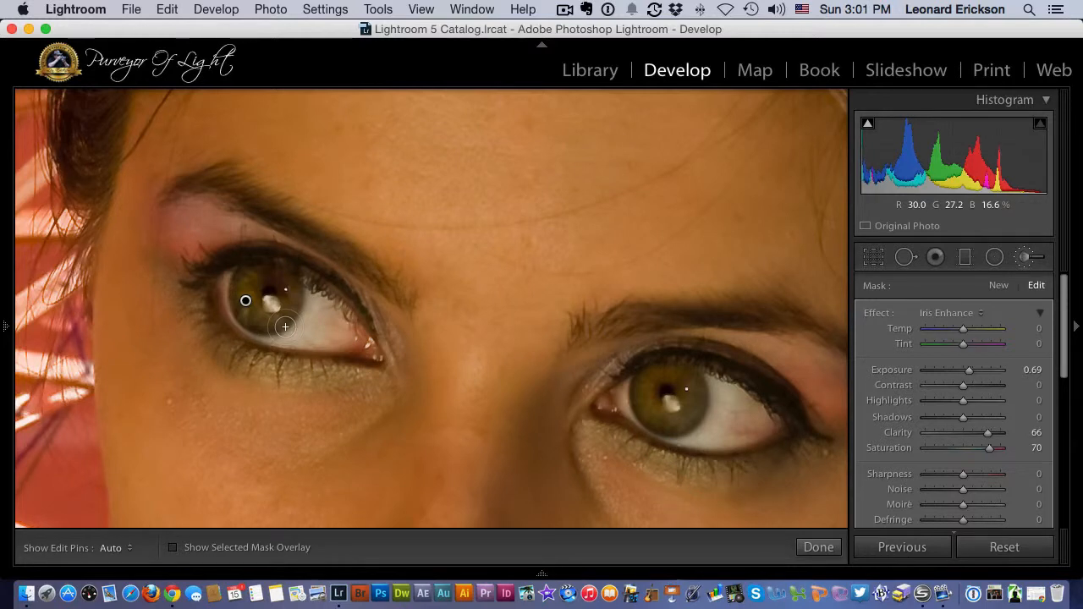
key(o)
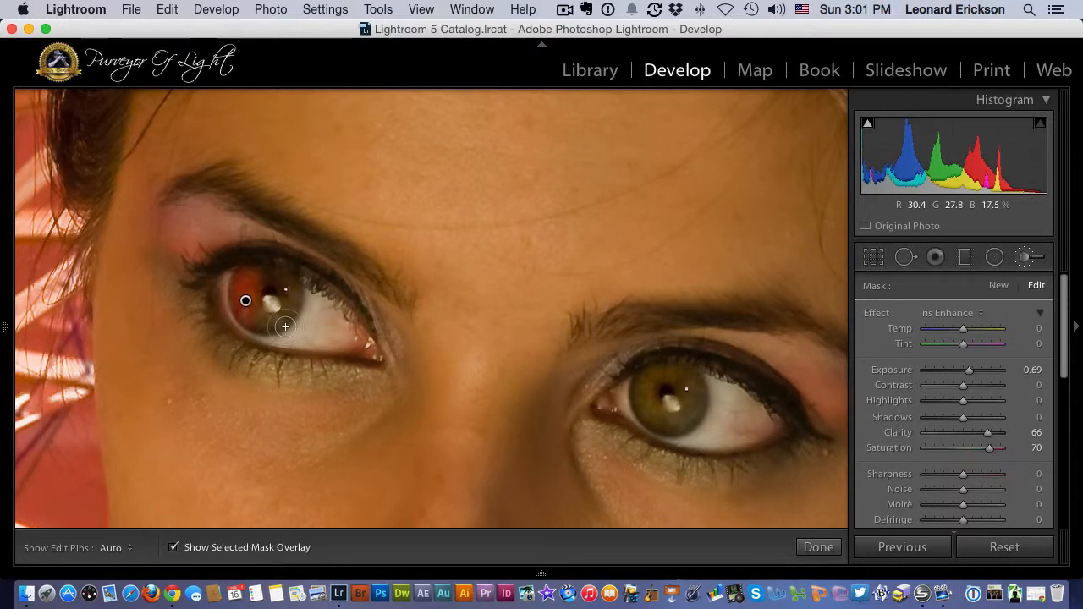
mouse_move(285, 327)
mouse_down()
mouse_move(257, 266)
mouse_move(242, 297)
mouse_move(249, 310)
mouse_move(248, 284)
mouse_move(252, 330)
mouse_move(277, 330)
mouse_move(263, 325)
mouse_up()
key(h)
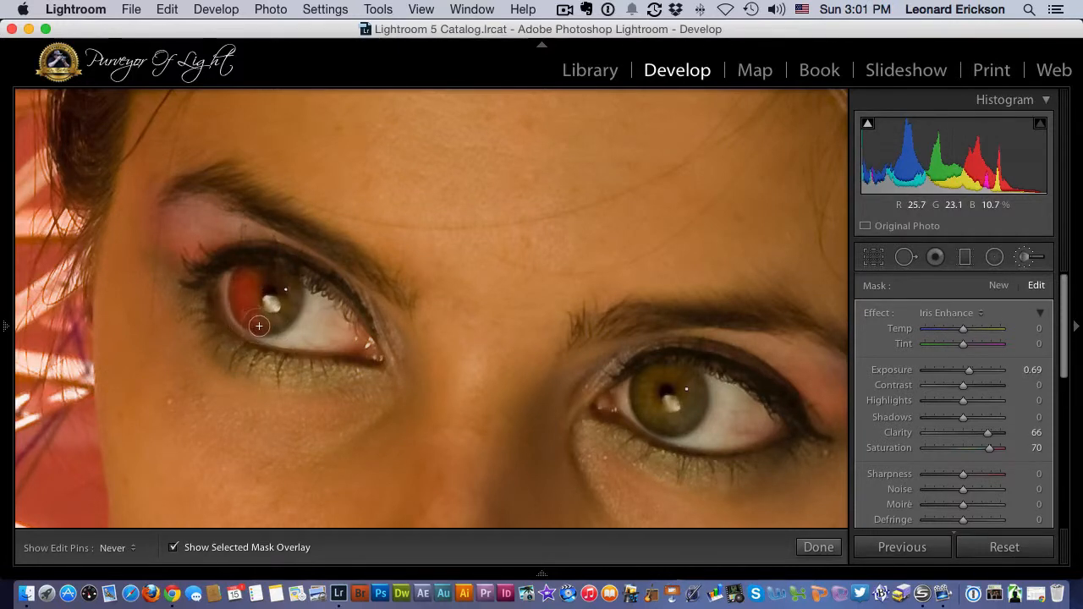
mouse_move(276, 324)
mouse_down()
mouse_move(236, 310)
mouse_move(267, 326)
mouse_move(287, 320)
mouse_move(291, 305)
mouse_move(281, 325)
mouse_move(290, 286)
mouse_move(256, 277)
mouse_move(286, 278)
mouse_move(237, 279)
mouse_move(242, 316)
mouse_move(270, 326)
mouse_move(295, 292)
mouse_move(272, 327)
mouse_move(240, 315)
mouse_move(245, 282)
mouse_up()
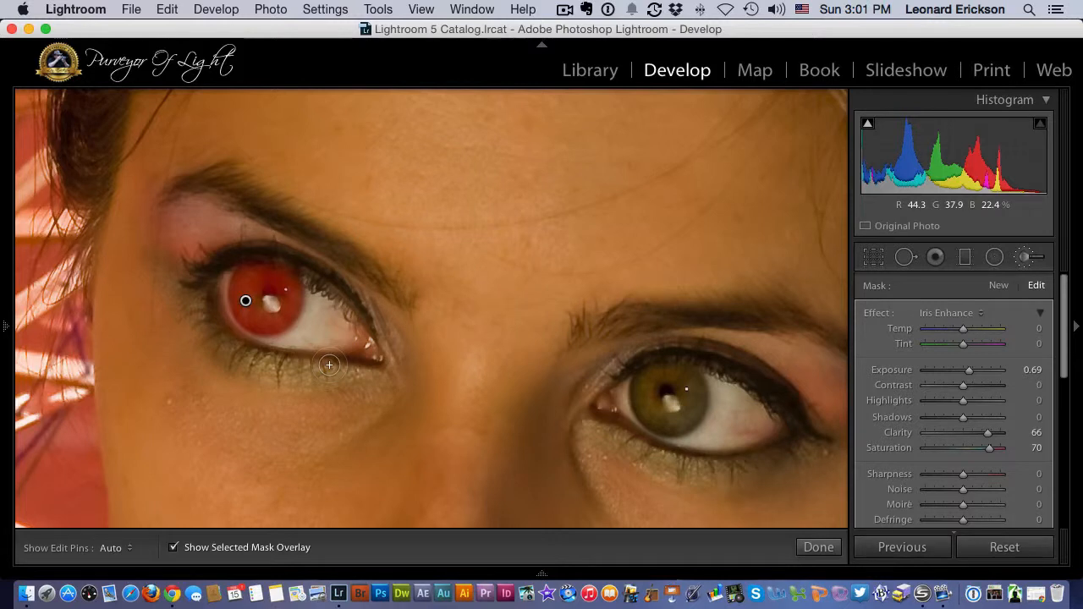
key(o)
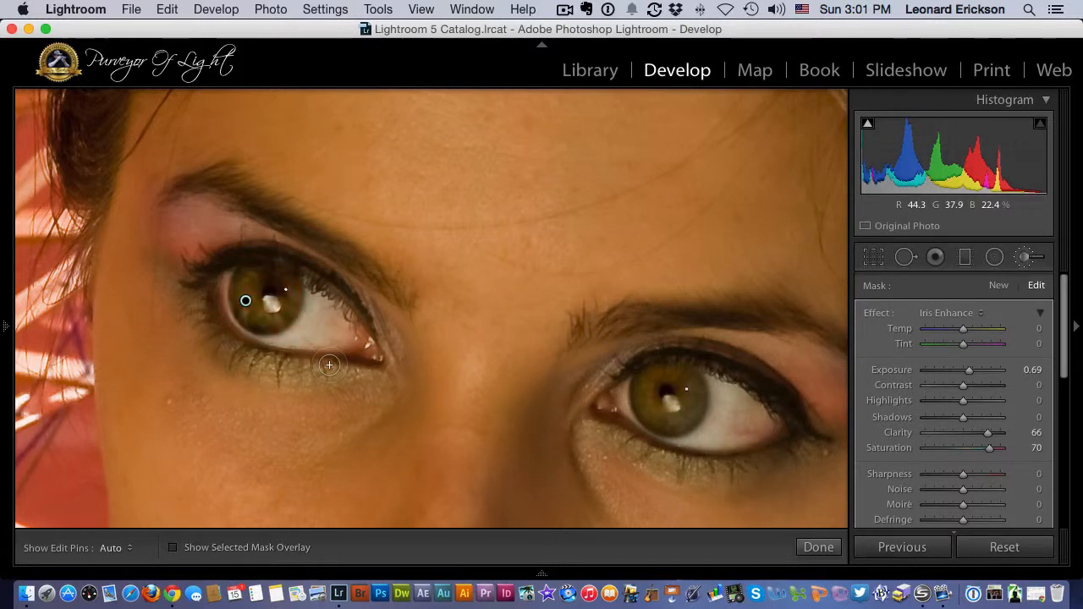
Step: Extend the Iris Enhance mask over the iris of the right-hand eye with the mask overlay on, and hide the overlay
key(o)
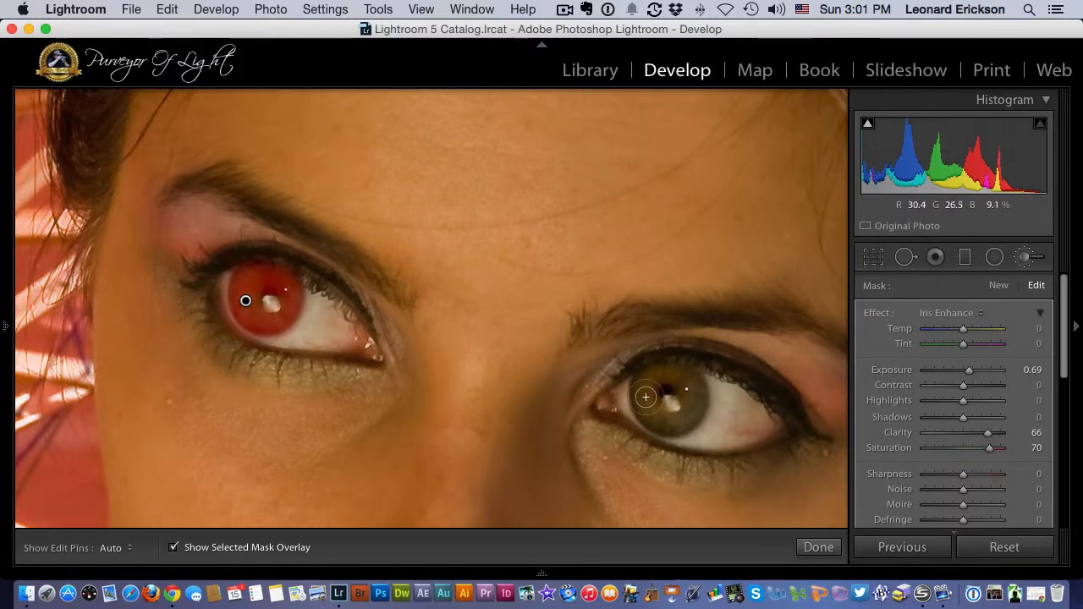
key(h)
mouse_move(643, 390)
mouse_down()
mouse_move(697, 389)
mouse_move(682, 375)
mouse_move(696, 403)
mouse_move(690, 390)
mouse_move(691, 416)
mouse_move(675, 425)
mouse_move(692, 421)
mouse_move(656, 427)
mouse_move(674, 424)
mouse_move(642, 402)
mouse_move(659, 420)
mouse_move(641, 383)
mouse_move(657, 370)
mouse_move(679, 373)
mouse_move(697, 402)
mouse_move(687, 376)
mouse_move(652, 374)
mouse_move(638, 393)
mouse_move(650, 418)
mouse_move(668, 428)
mouse_move(694, 419)
mouse_move(656, 429)
mouse_up()
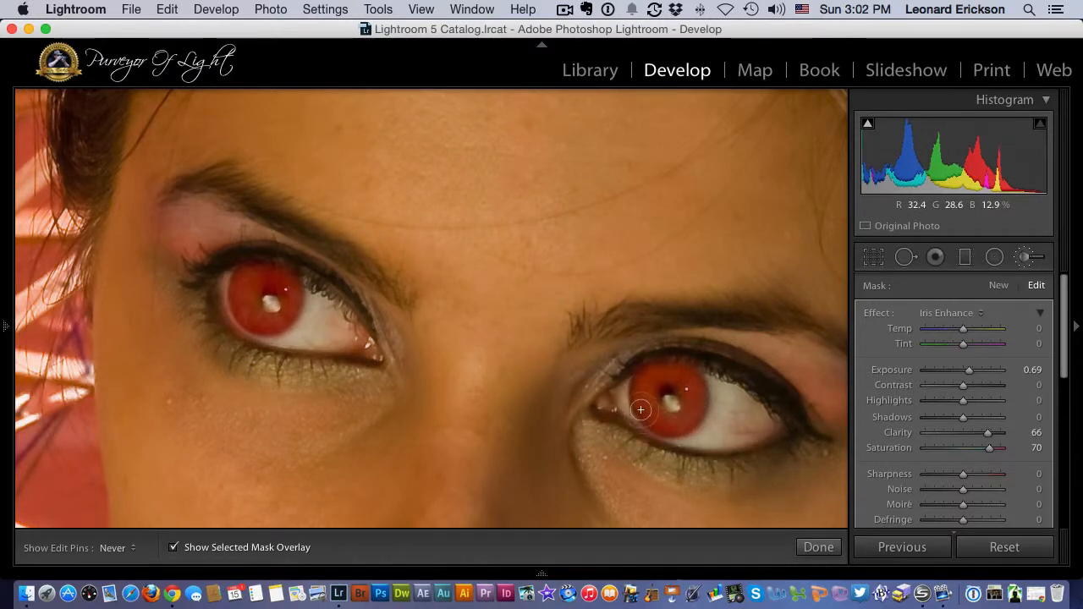
key(h)
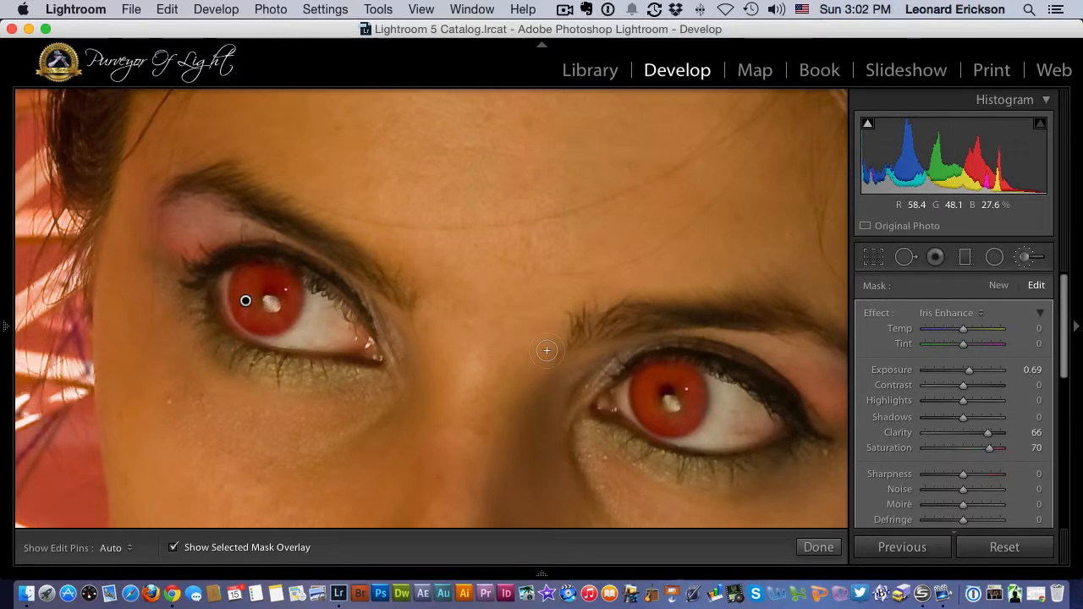
key(o)
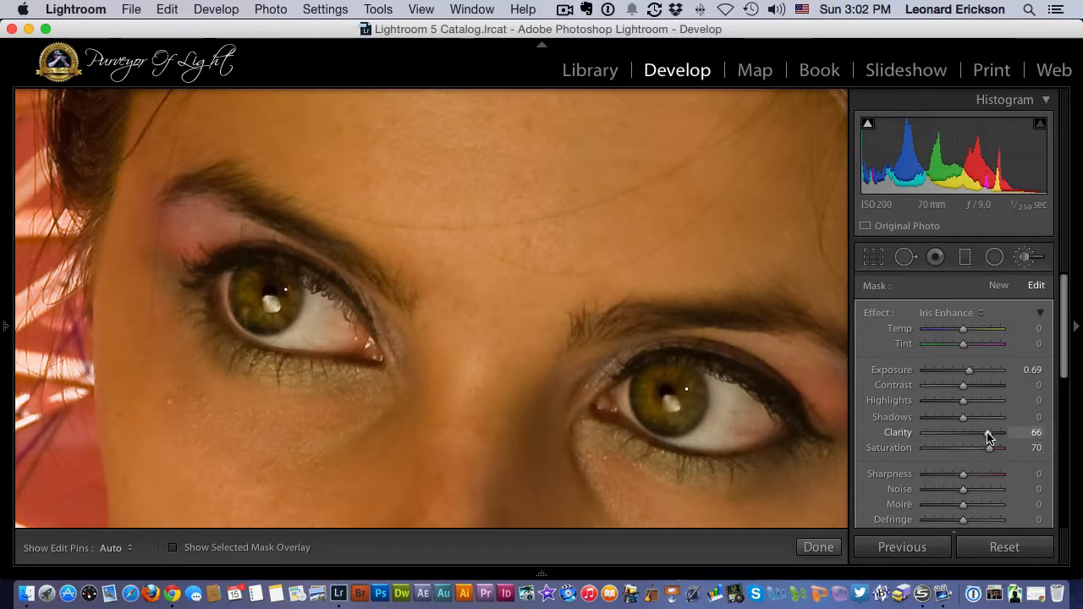
Step: Set the iris adjustment's Clarity to 86 and Saturation to 75, and close the Adjustment Brush
drag(993, 438, 994, 439)
drag(991, 449, 992, 455)
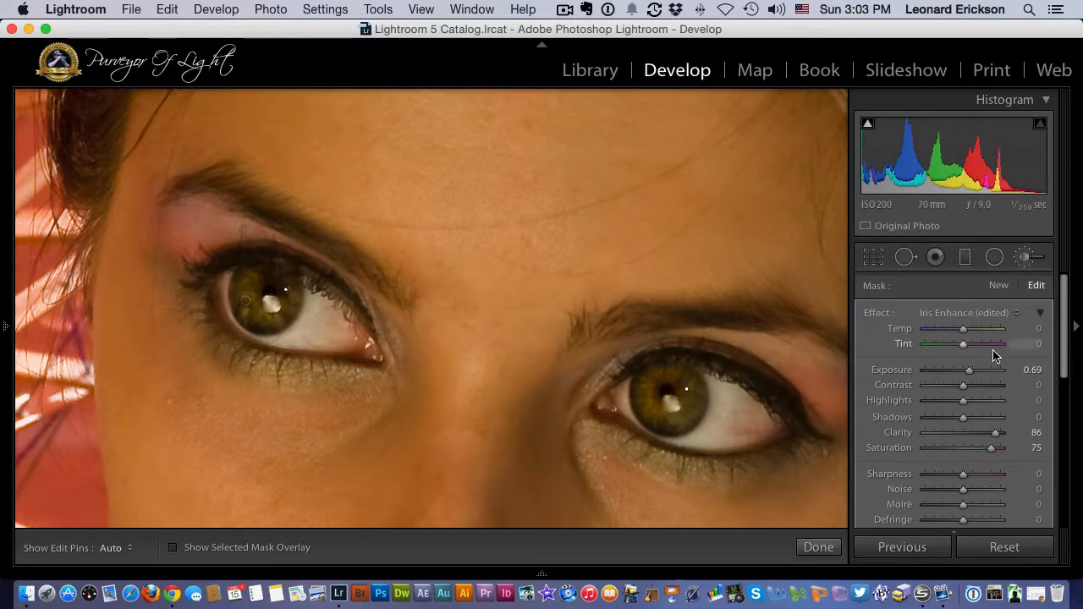
scroll(994, 355, down, 2)
scroll(994, 360, down, 5)
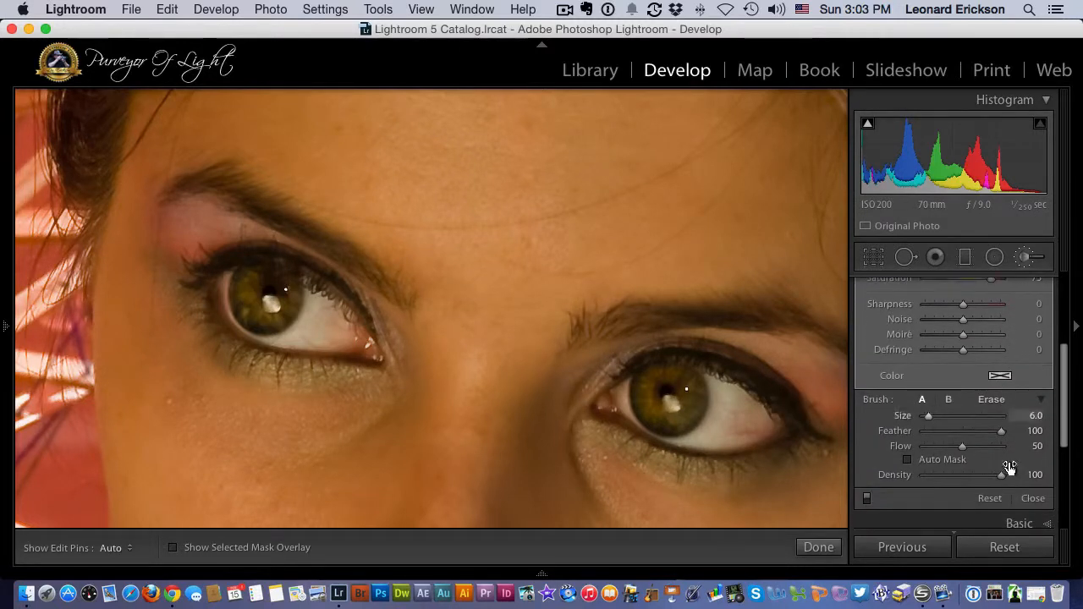
click(1034, 499)
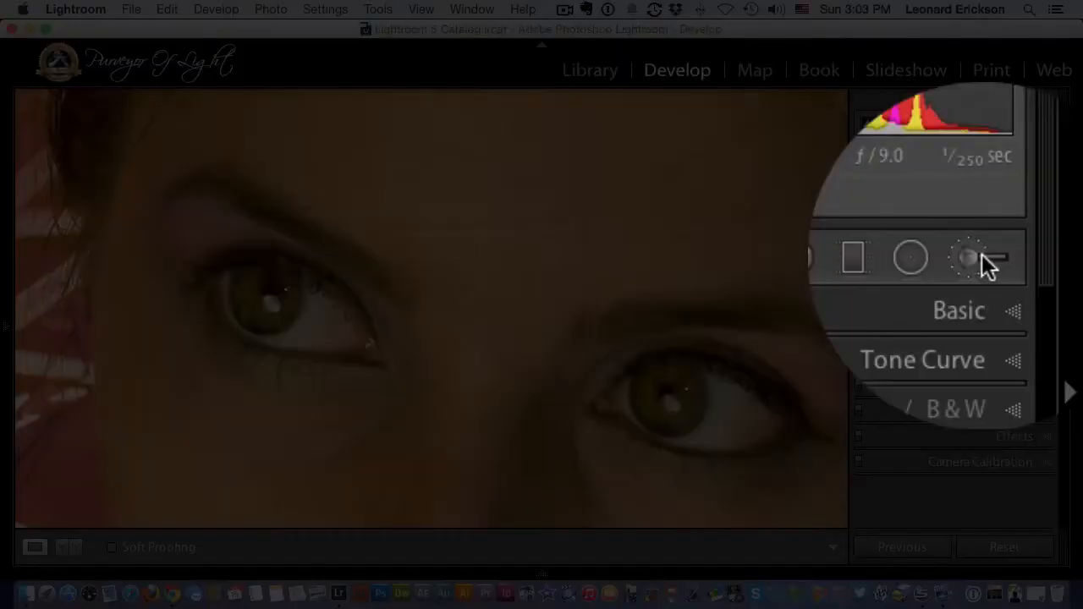
Step: Add a Burn (Darken) brush adjustment and paint it around the outer rim of the left-hand iris with the mask overlay shown
click(976, 255)
click(907, 317)
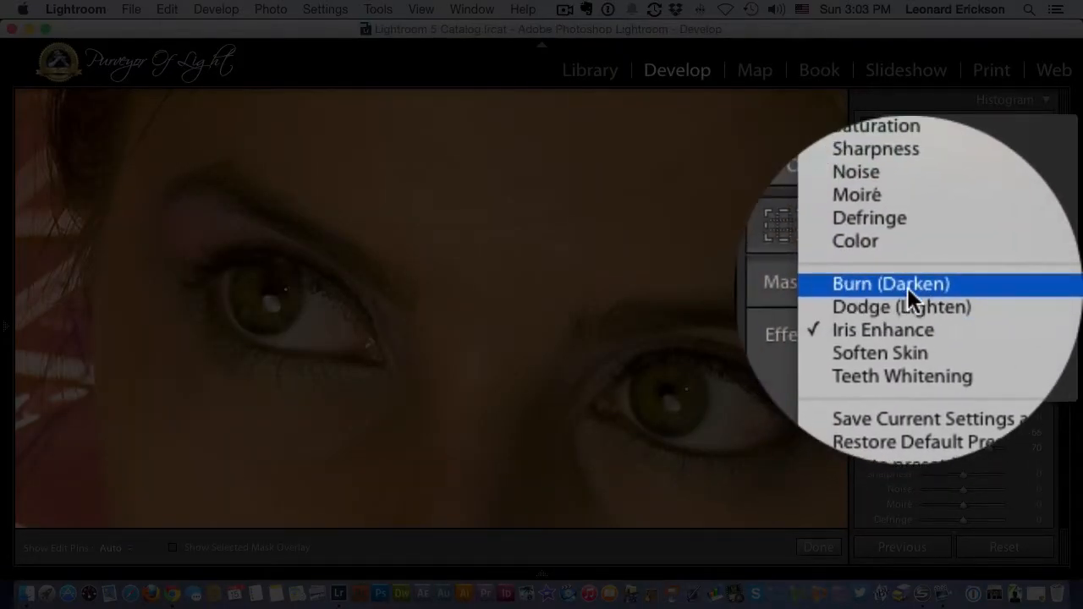
click(907, 287)
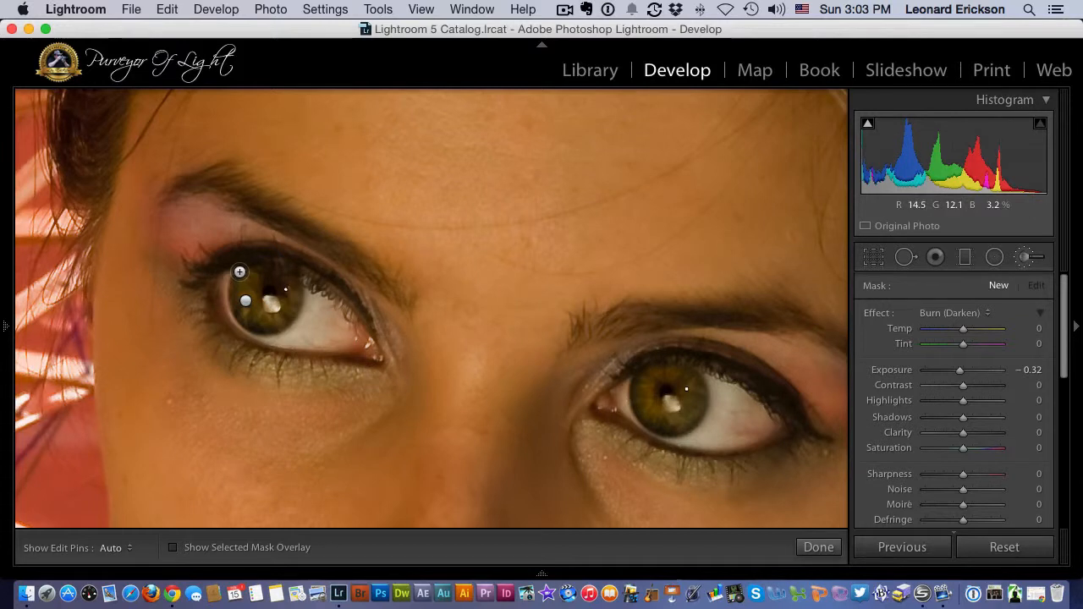
key(h)
key(h)
key(o)
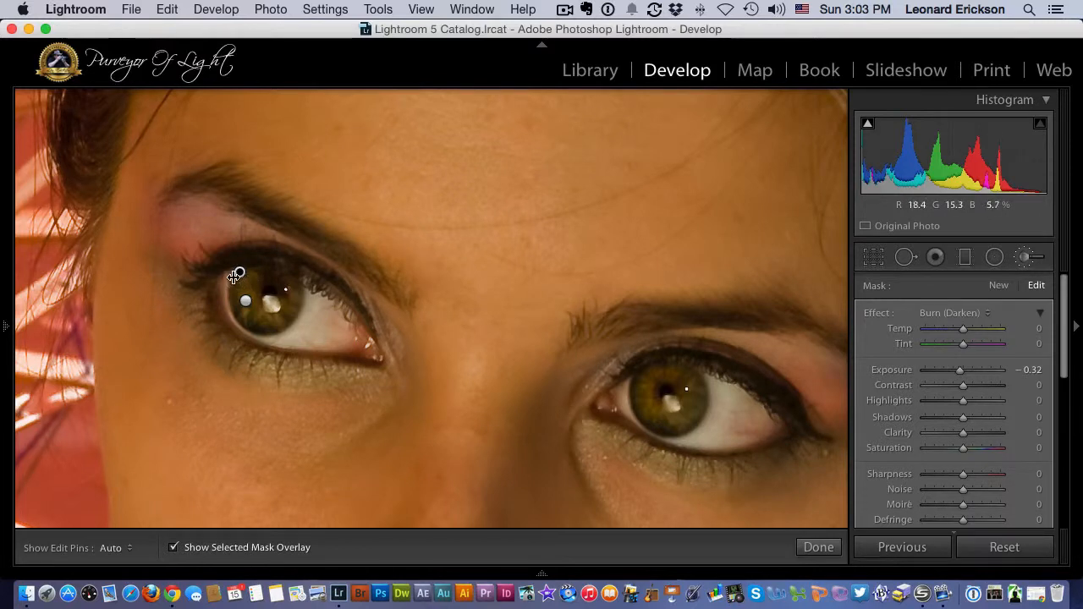
key(h)
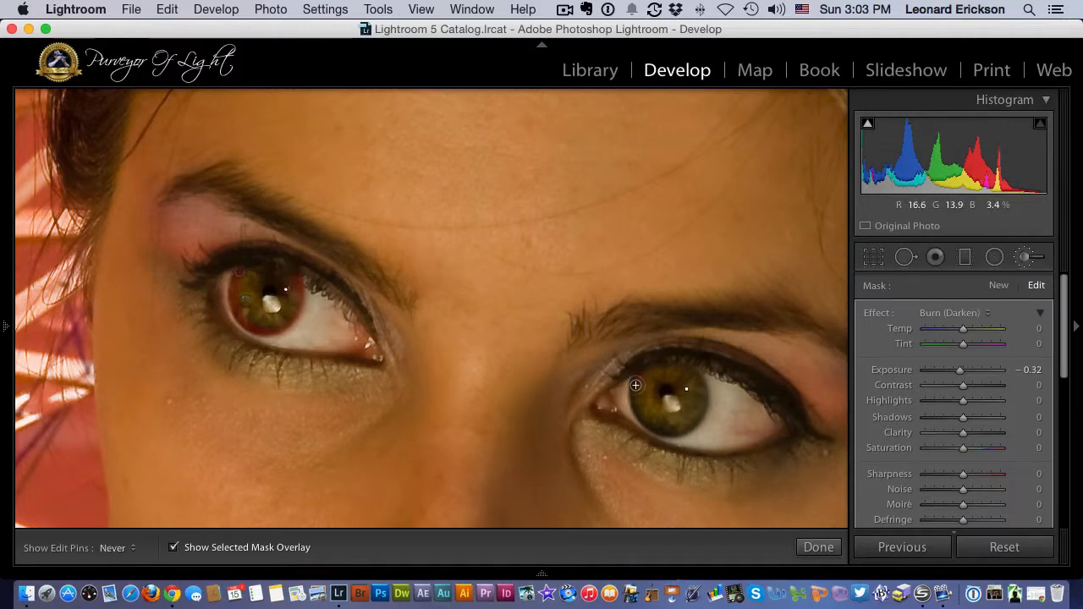
Step: Paint the same Burn (Darken) mask around the rim of the right-hand iris, hide the overlay and close the brush
mouse_move(633, 413)
mouse_down()
mouse_move(692, 431)
mouse_move(707, 407)
mouse_move(693, 370)
mouse_up()
key(h)
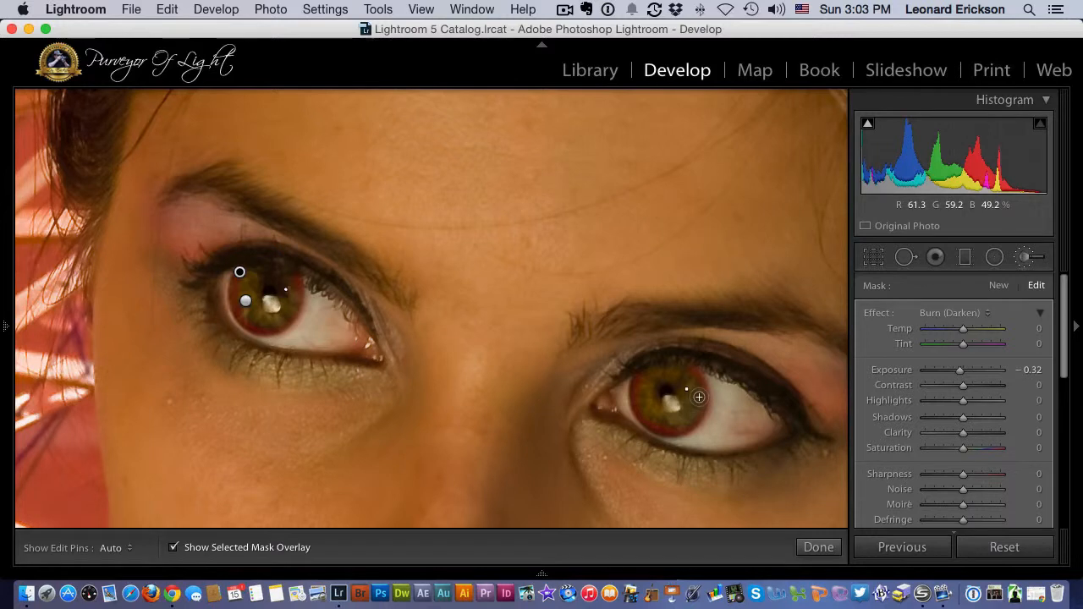
key(o)
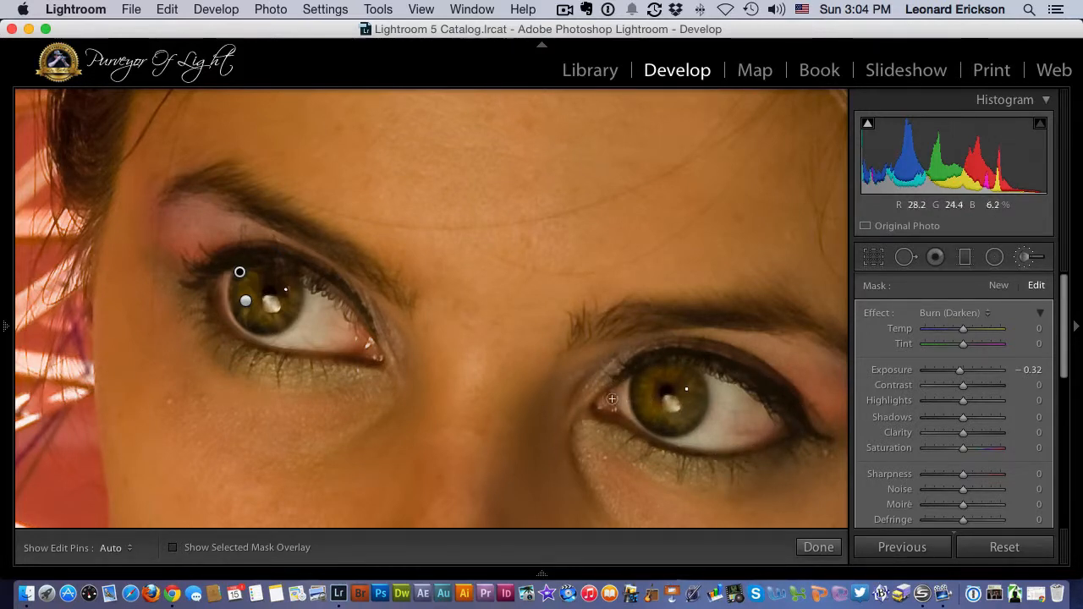
scroll(994, 370, down, 6)
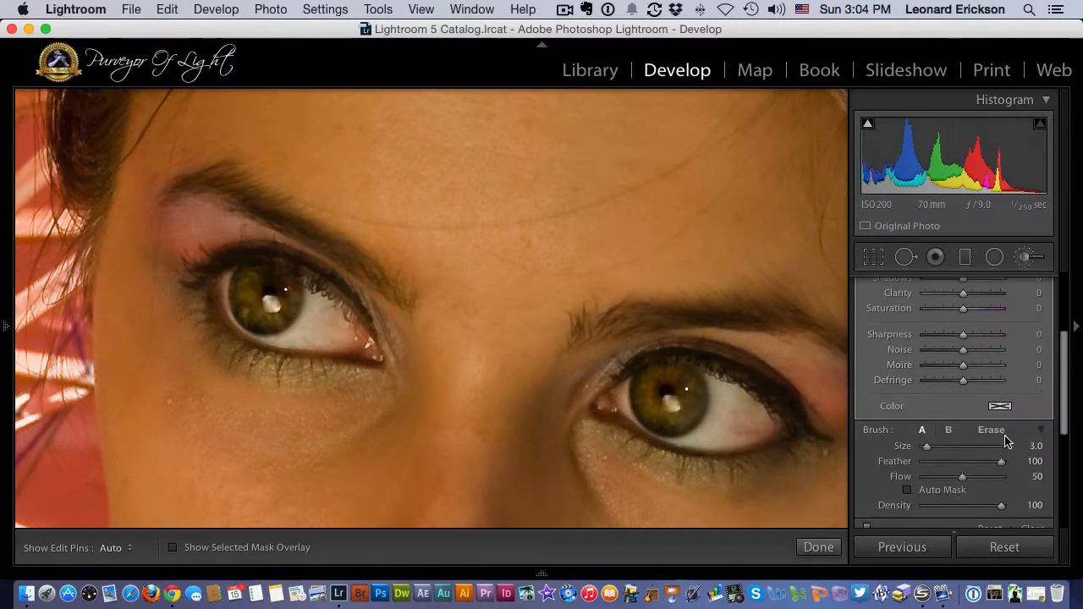
click(1033, 477)
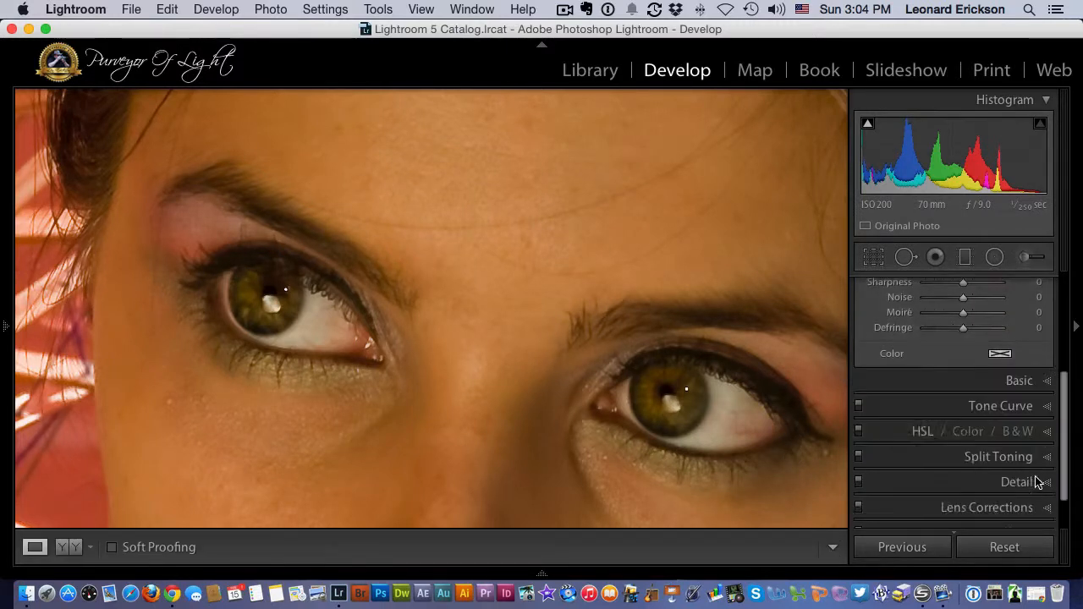
Step: Add a Dodge (Lighten) brush adjustment and paint it over the white areas of the left-hand eye with the mask overlay shown
click(1026, 258)
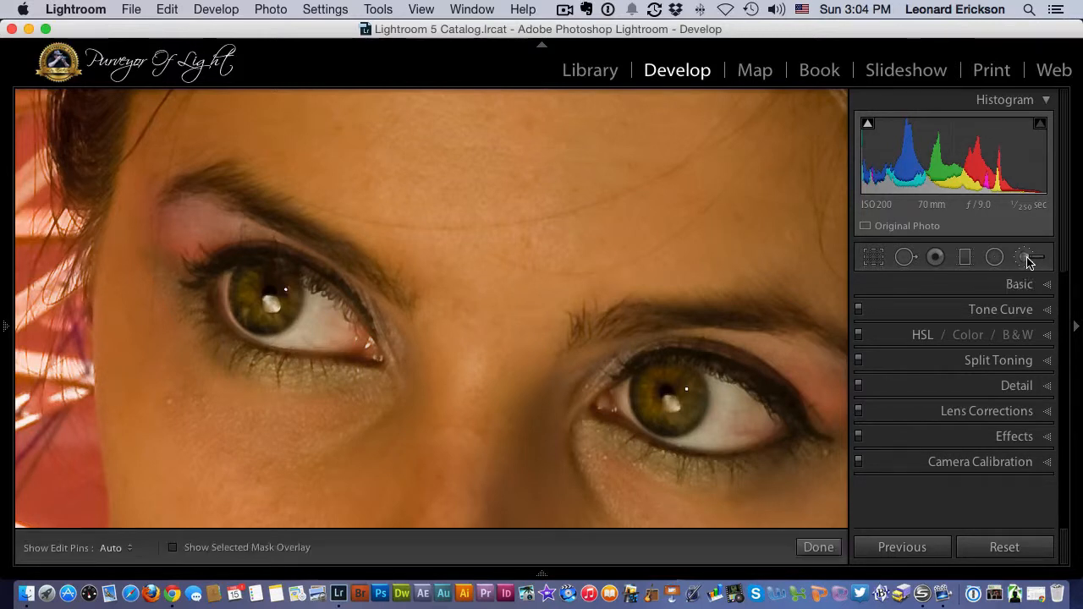
click(983, 314)
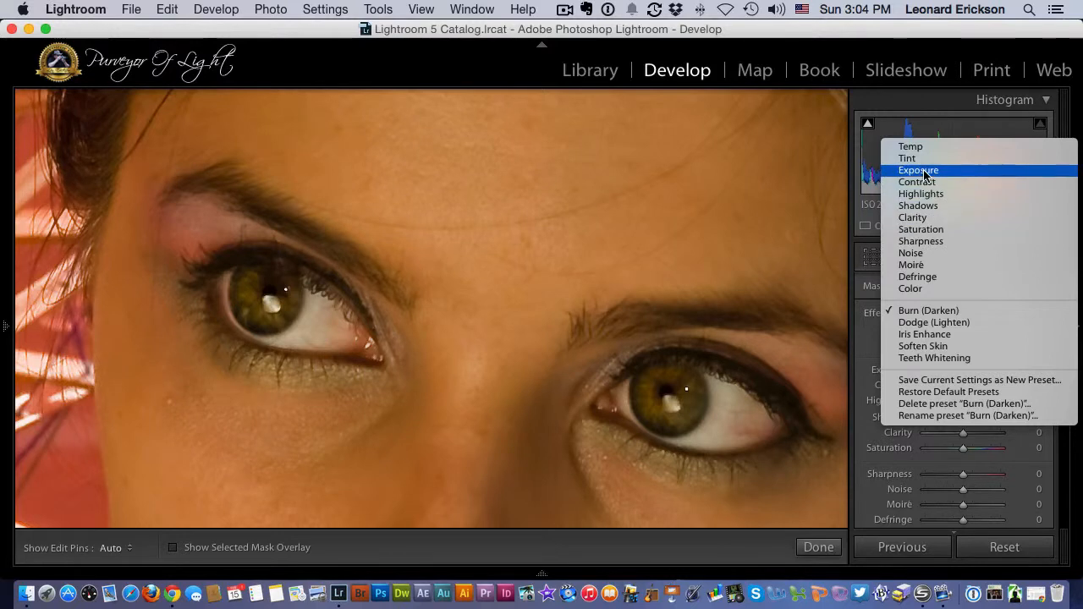
click(942, 322)
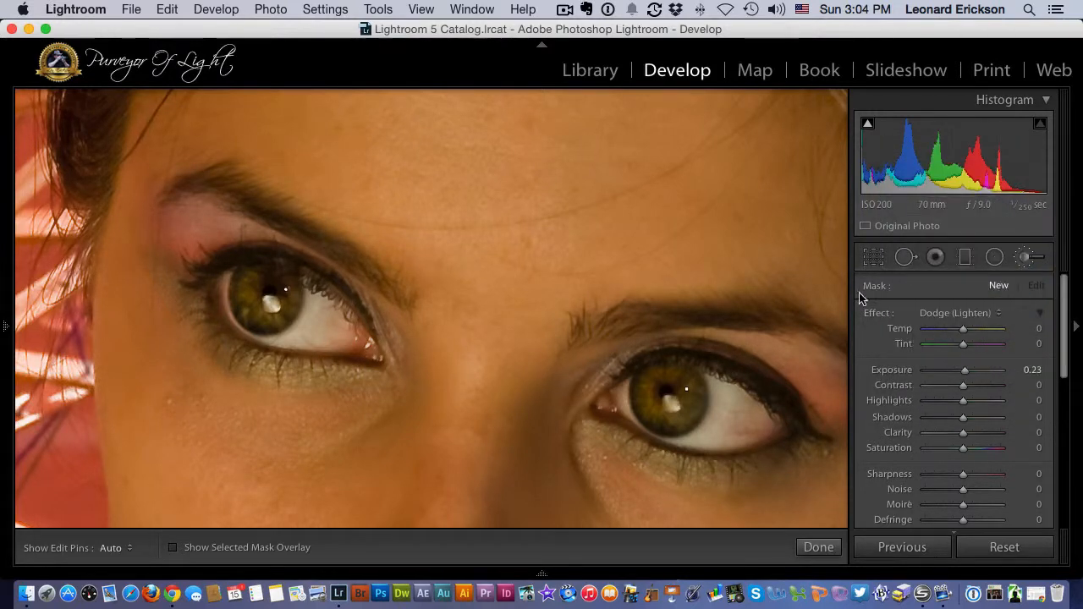
click(308, 326)
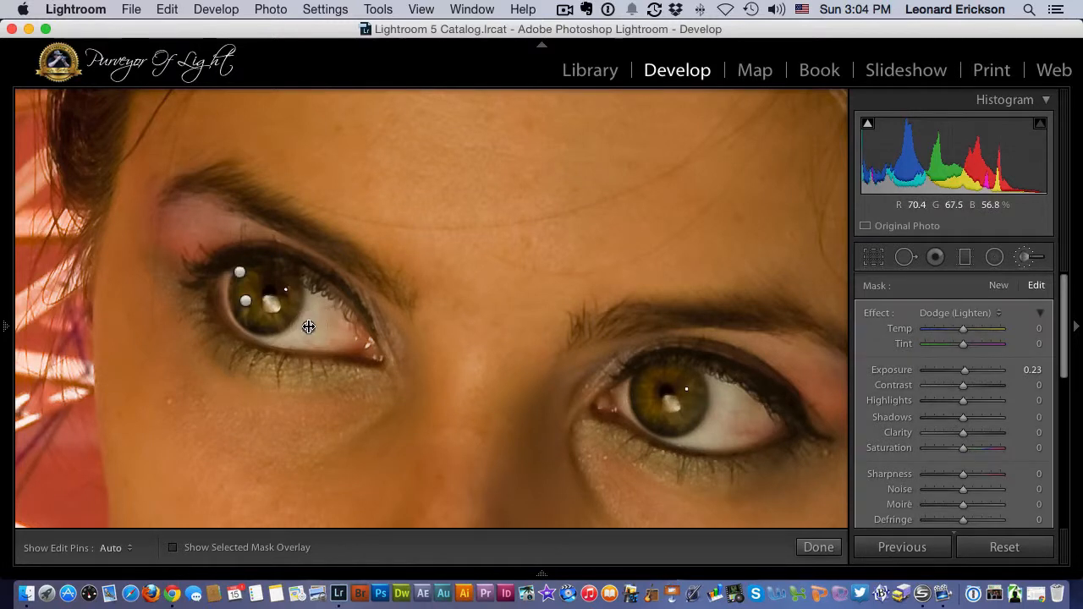
key(o)
key(h)
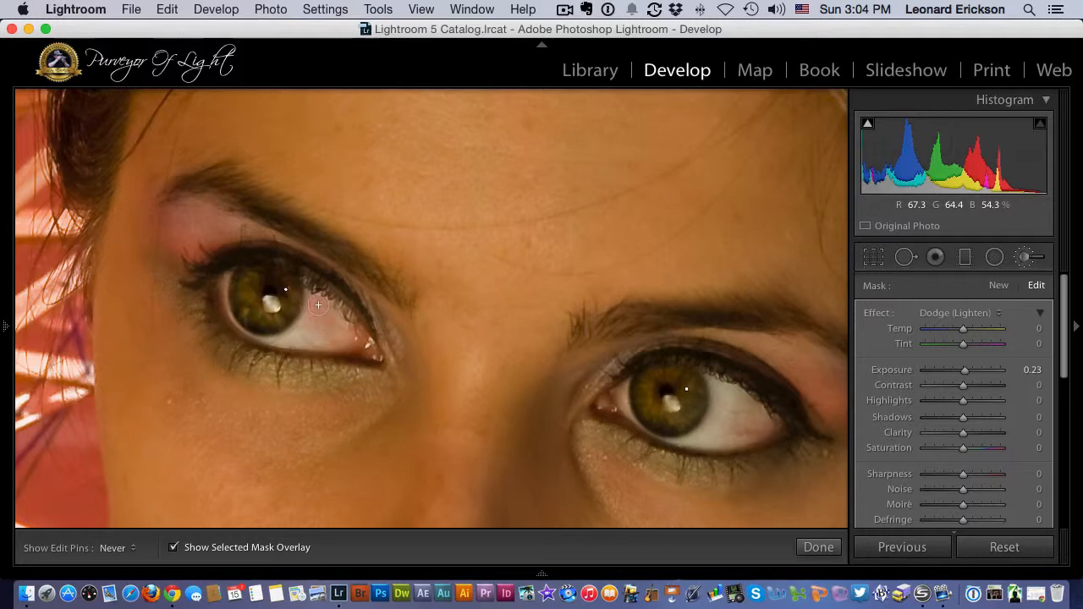
mouse_move(333, 320)
mouse_down()
mouse_move(346, 337)
mouse_move(306, 296)
mouse_move(355, 346)
mouse_move(332, 346)
mouse_move(294, 320)
mouse_move(308, 313)
mouse_move(272, 348)
mouse_move(297, 345)
mouse_up()
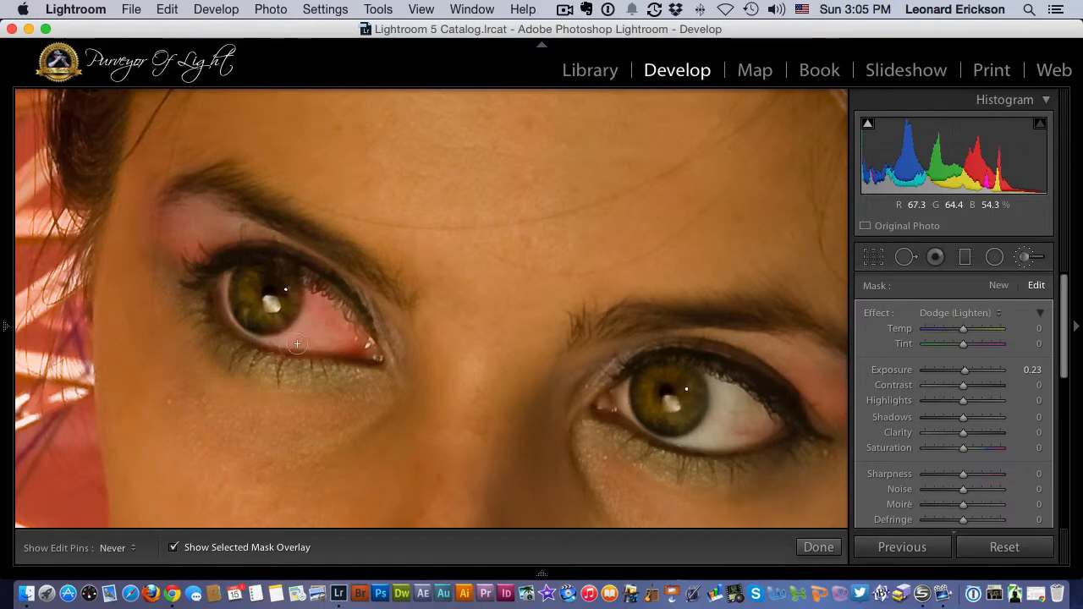
key(h)
mouse_move(226, 275)
mouse_down()
mouse_move(221, 313)
mouse_move(277, 345)
mouse_up()
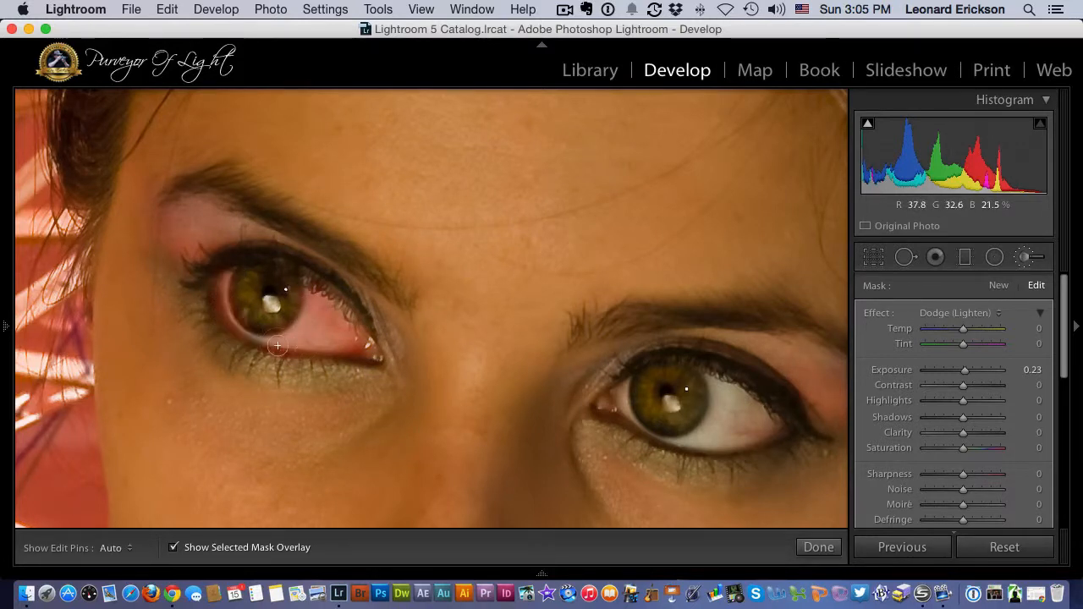
Step: Paint the Dodge (Lighten) mask over the white areas of the right-hand eye on both sides of the iris
key(h)
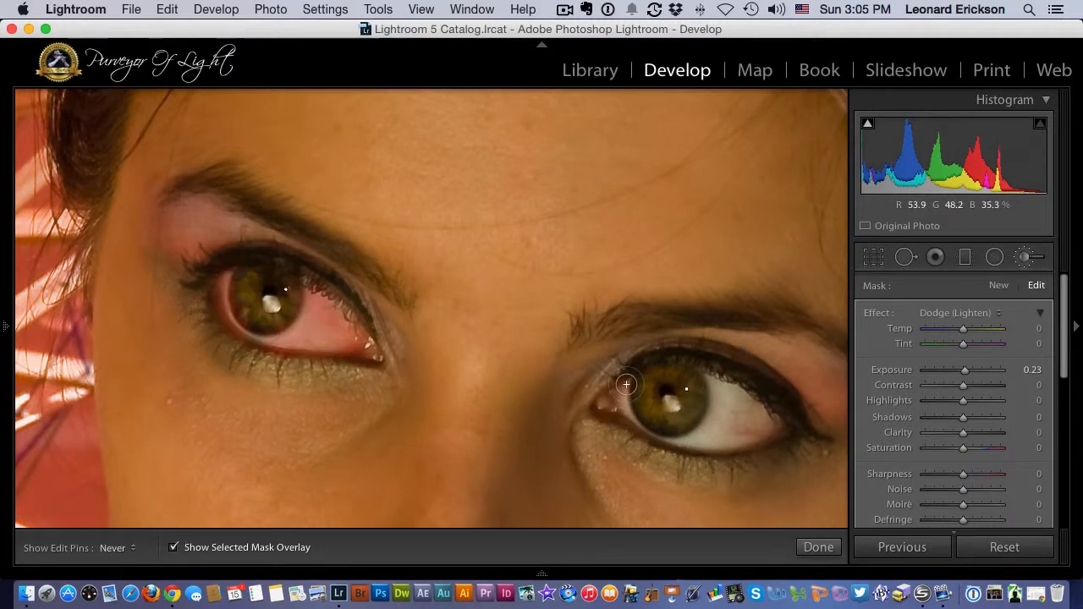
mouse_move(625, 384)
mouse_down()
mouse_move(645, 426)
mouse_move(724, 448)
mouse_up()
key(h)
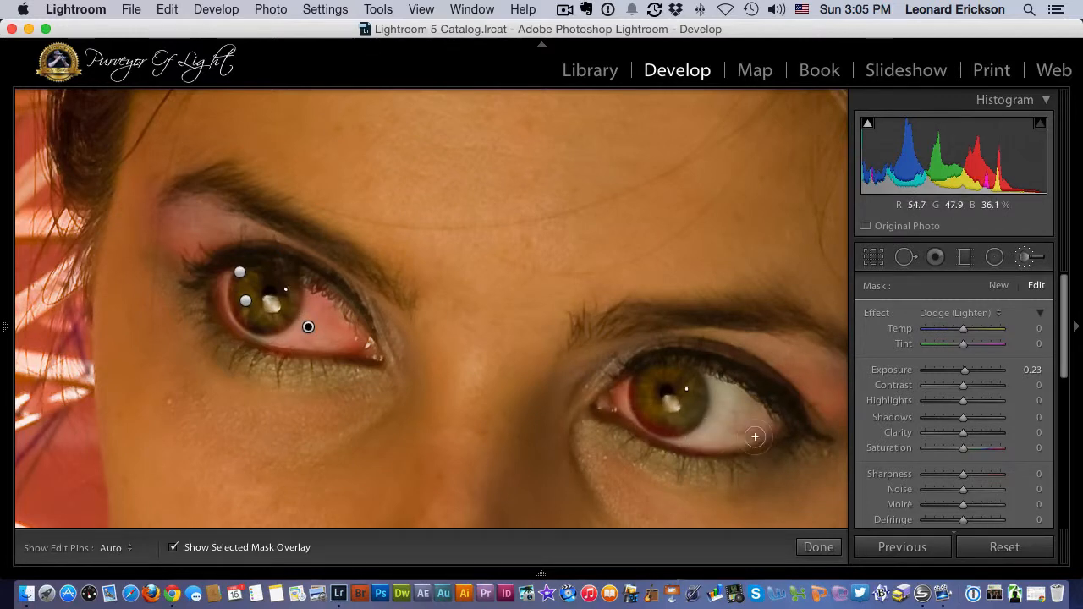
scroll(941, 435, down, 5)
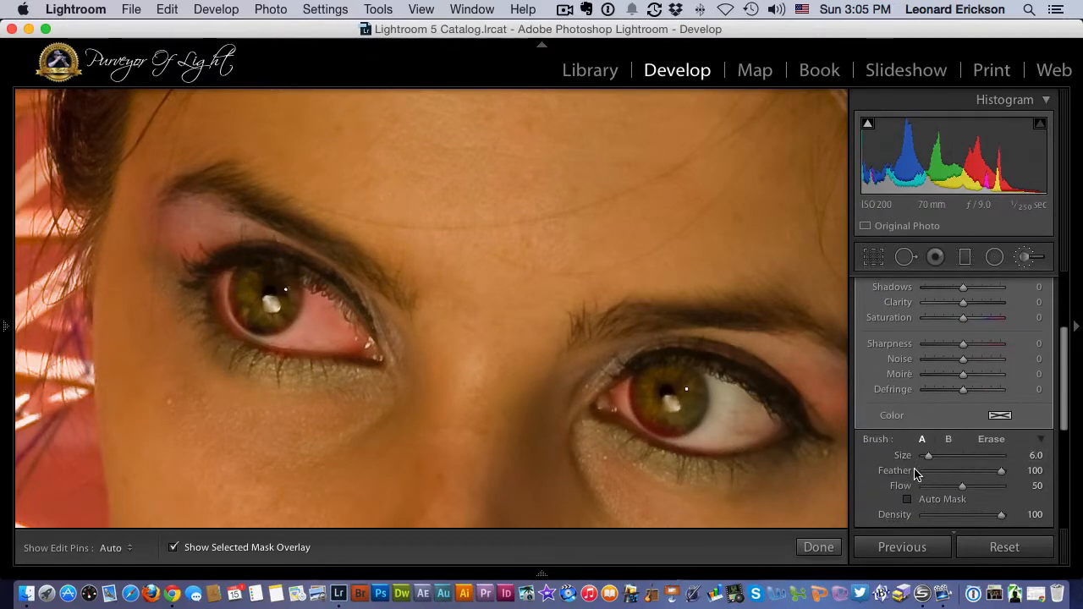
scroll(922, 466, down, 2)
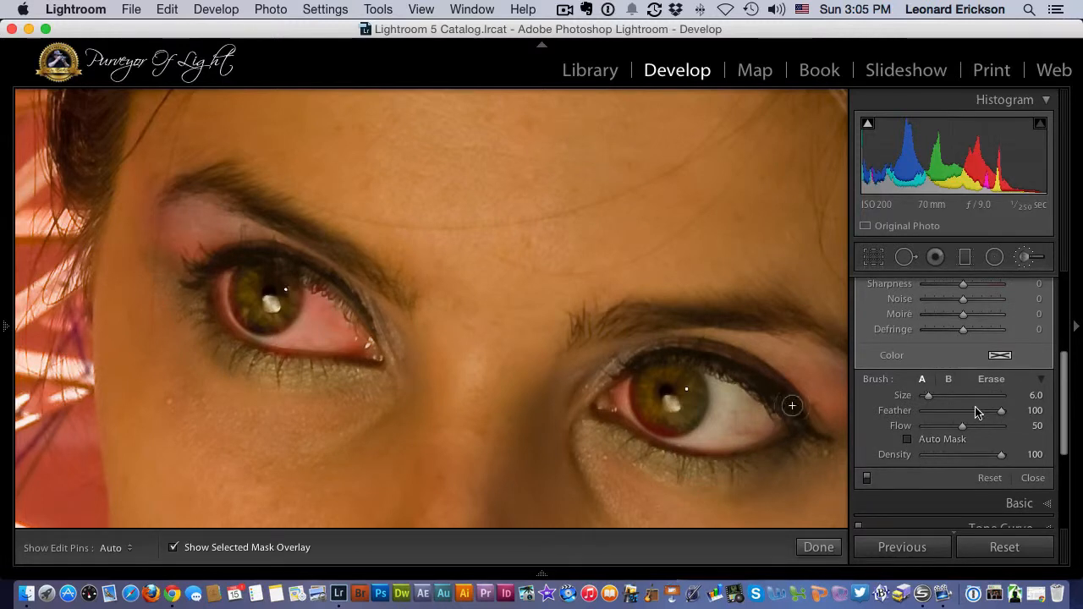
key(h)
mouse_move(714, 382)
mouse_down()
mouse_move(771, 425)
mouse_move(733, 410)
mouse_move(721, 429)
mouse_move(720, 409)
mouse_move(693, 444)
mouse_move(767, 431)
mouse_move(692, 441)
mouse_move(718, 428)
mouse_up()
key(h)
key(h)
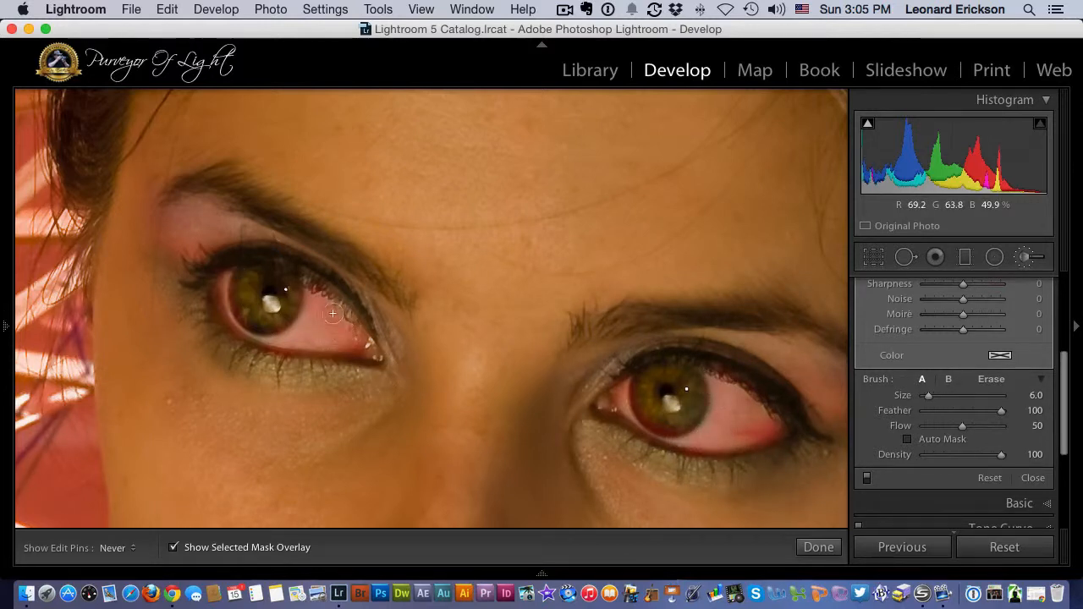
key(h)
Step: Hide the mask overlay, set the eye-white adjustment's Exposure to 0.24 and close the Adjustment Brush
scroll(896, 339, up, 5)
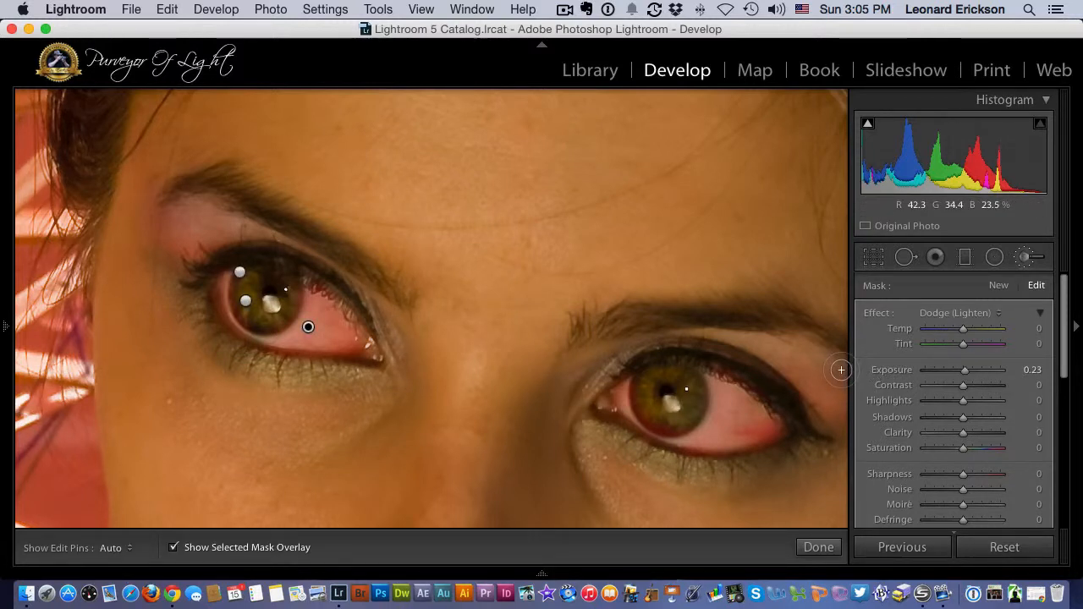
key(o)
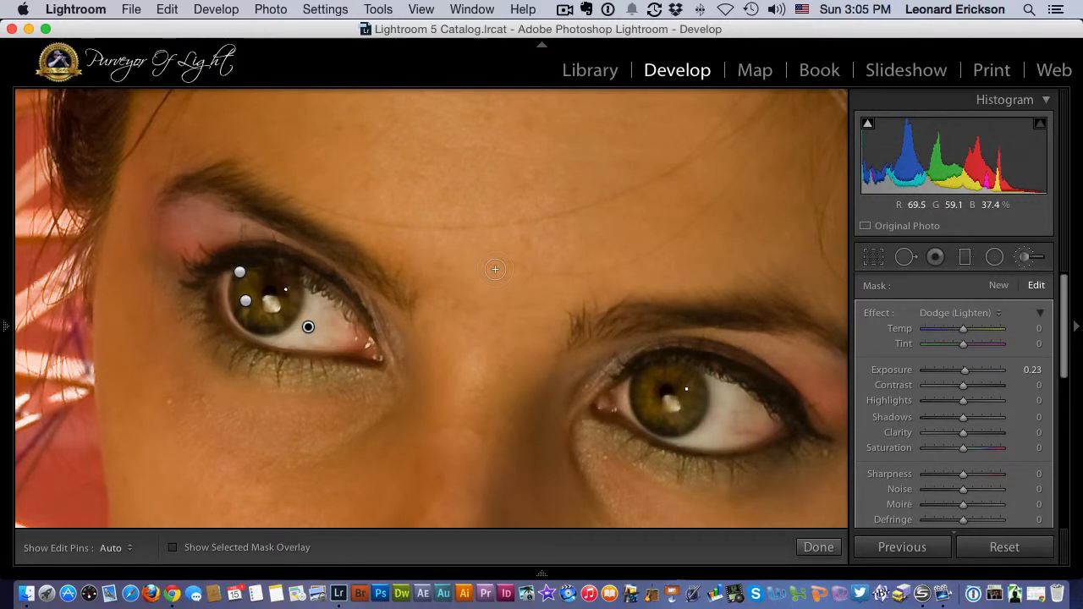
drag(966, 376, 1002, 375)
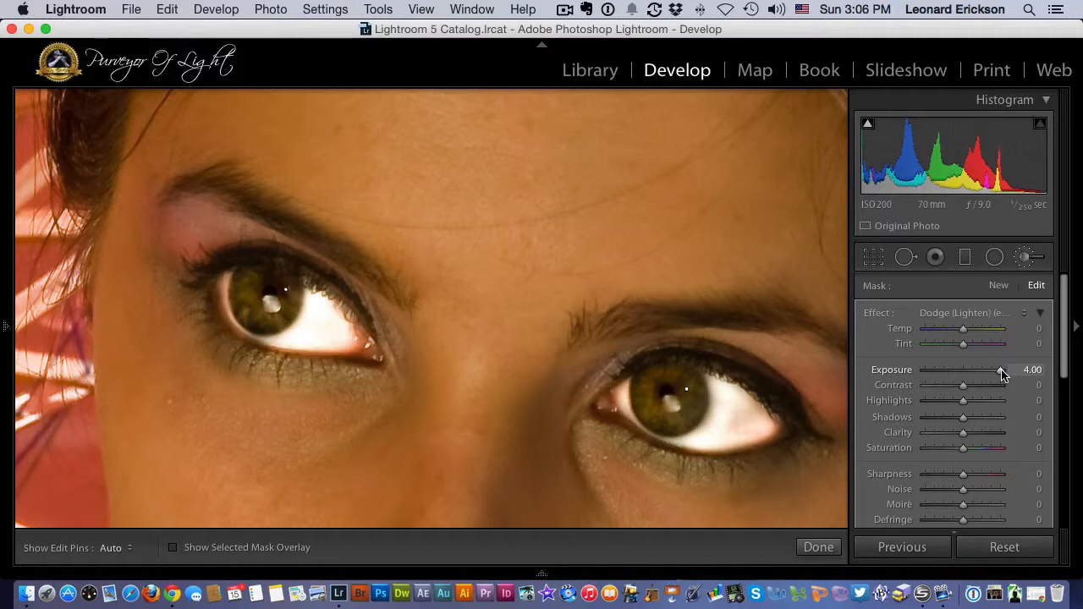
drag(999, 375, 972, 375)
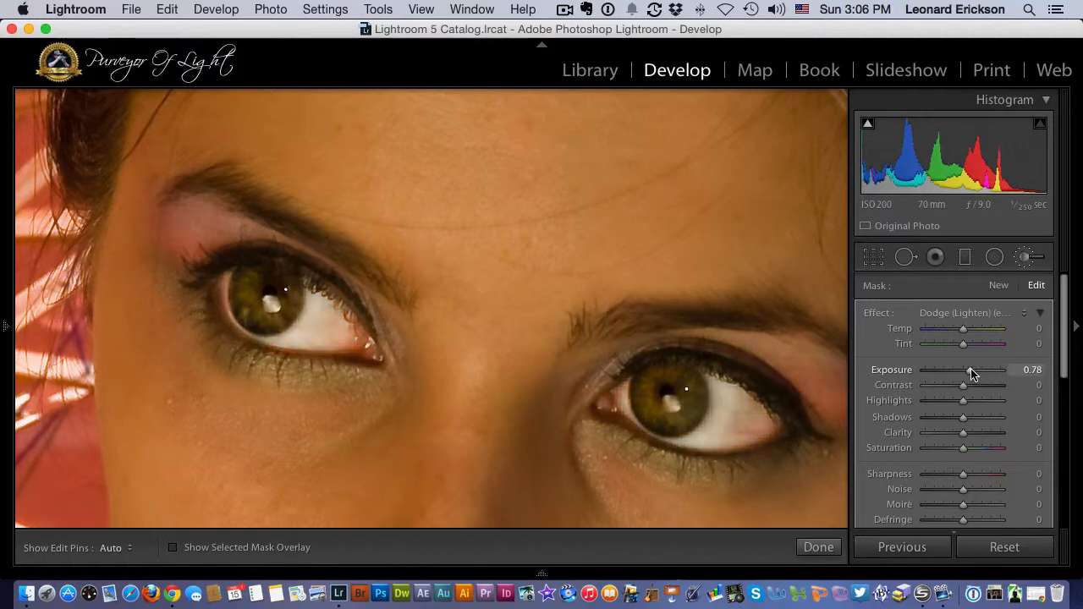
drag(968, 374, 966, 375)
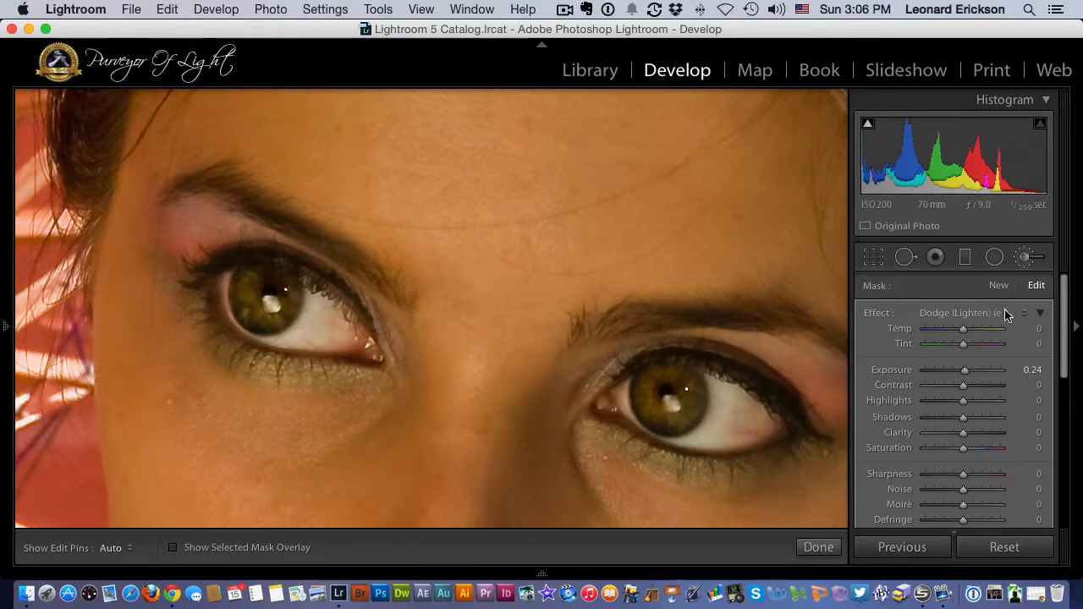
scroll(999, 355, down, 5)
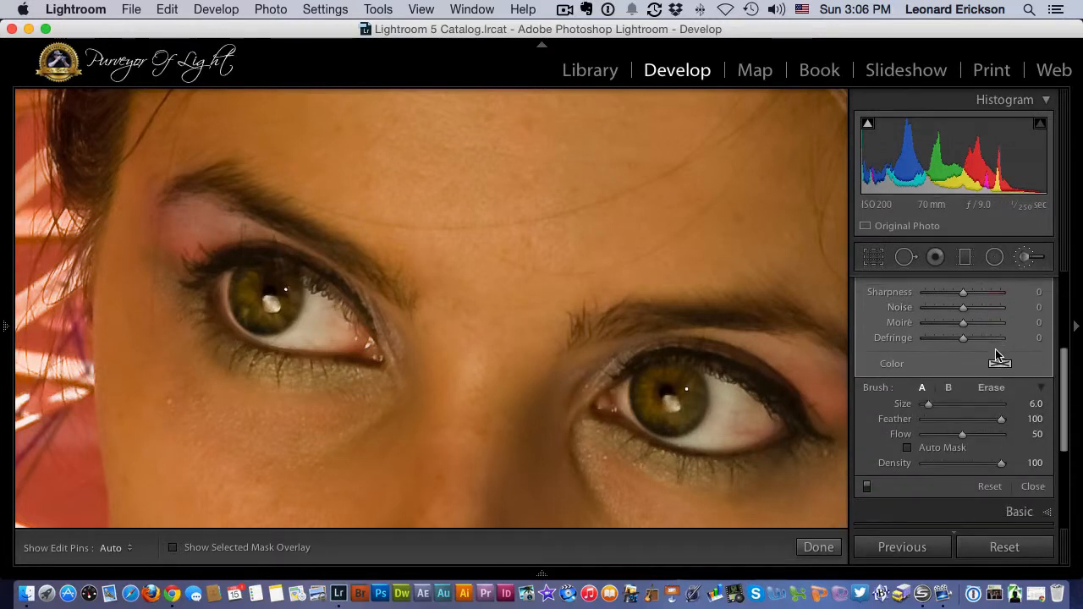
click(1032, 480)
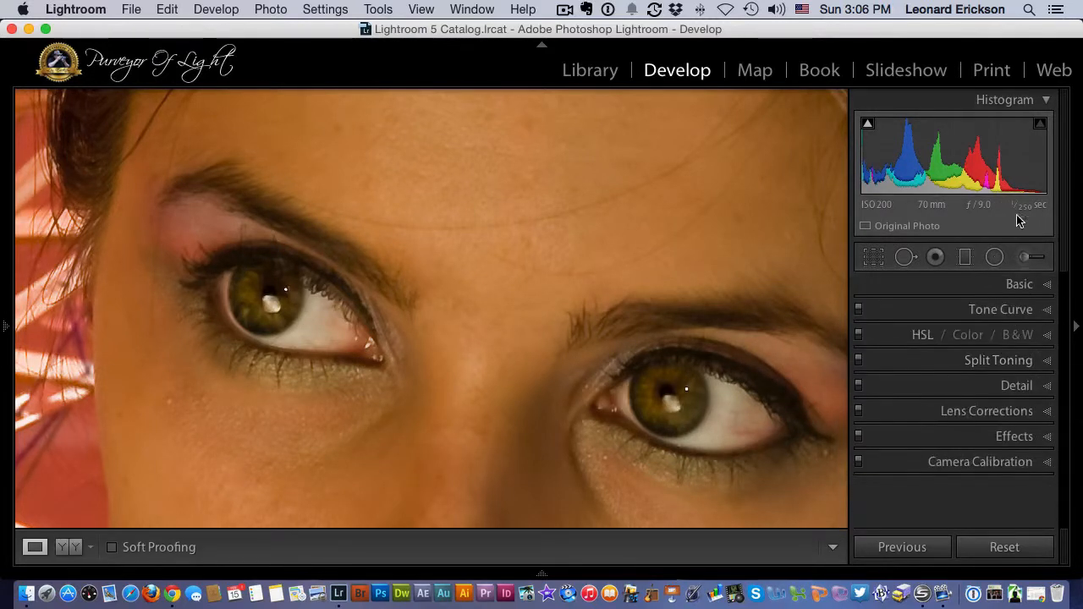
Step: Add a Sharpness brush adjustment at 75 and paint it along the upper lashes of the right-hand eye with the mask overlay shown
click(1023, 258)
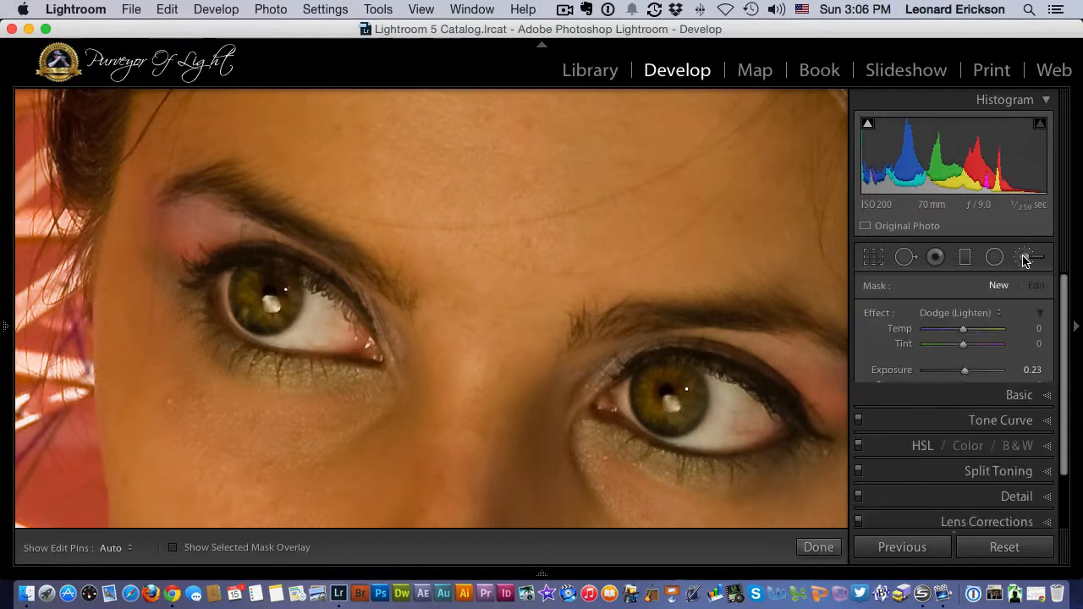
click(971, 313)
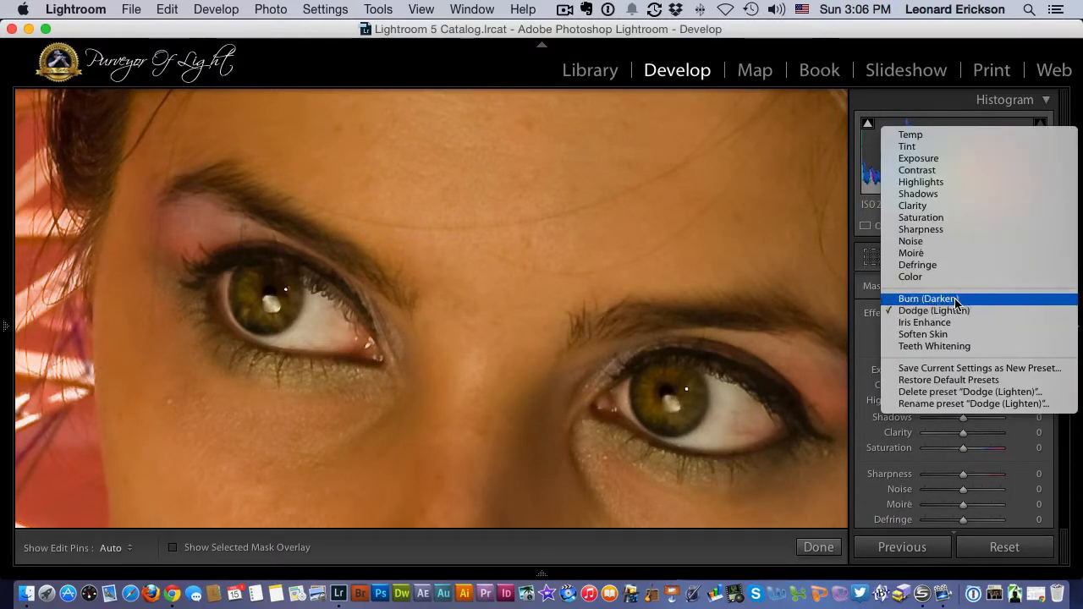
click(921, 231)
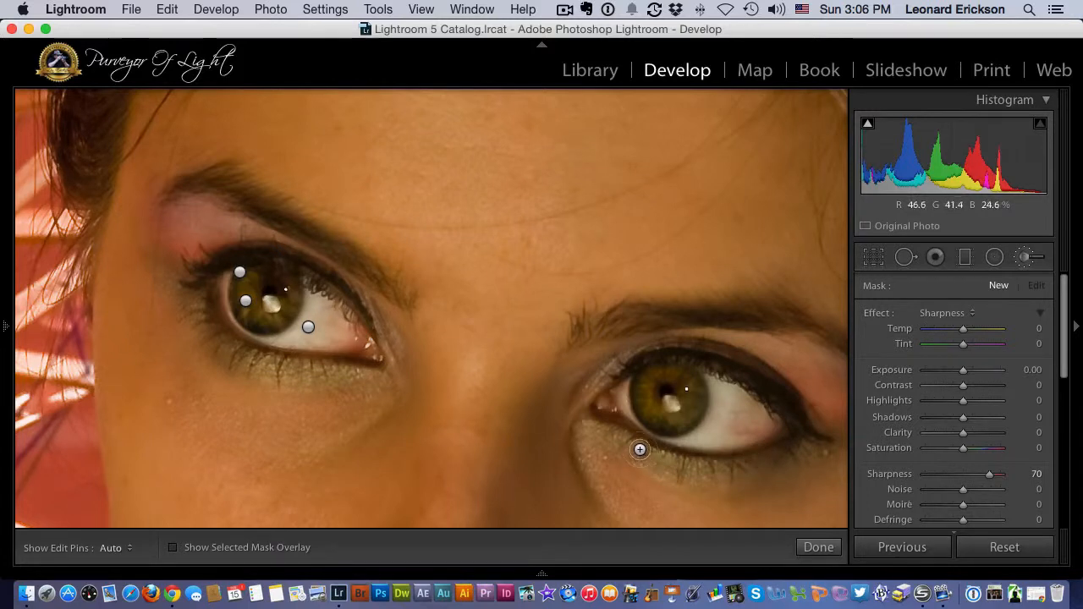
click(624, 370)
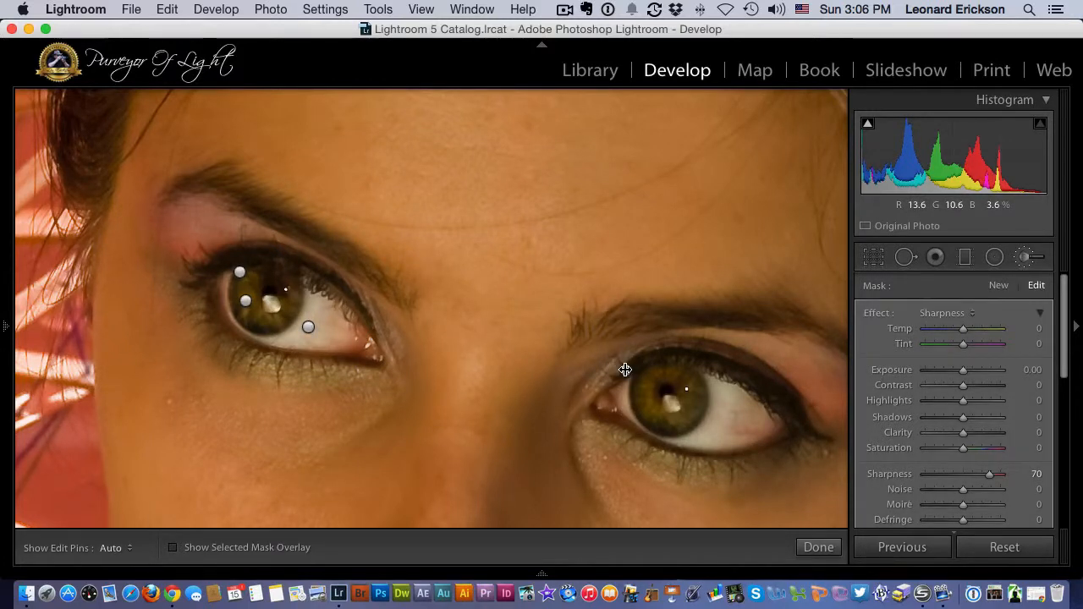
key(o)
mouse_move(626, 370)
mouse_down()
mouse_move(709, 357)
mouse_move(644, 360)
mouse_move(675, 354)
mouse_move(736, 366)
mouse_move(820, 432)
mouse_move(775, 388)
mouse_move(704, 353)
mouse_move(658, 349)
mouse_move(609, 370)
mouse_move(594, 391)
mouse_up()
key(h)
key(h)
Step: Extend the Sharpness mask along the lower lashes of the right-hand eye
key(h)
mouse_move(646, 441)
mouse_down()
mouse_move(687, 463)
mouse_move(778, 457)
mouse_up()
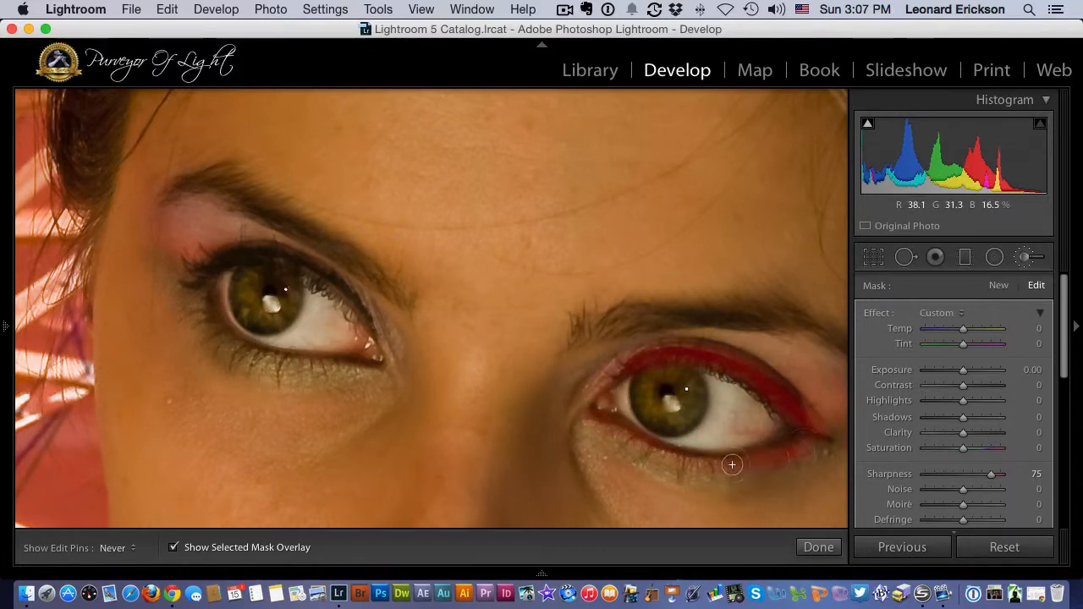
key(h)
key(h)
key(h)
key(h)
key(h)
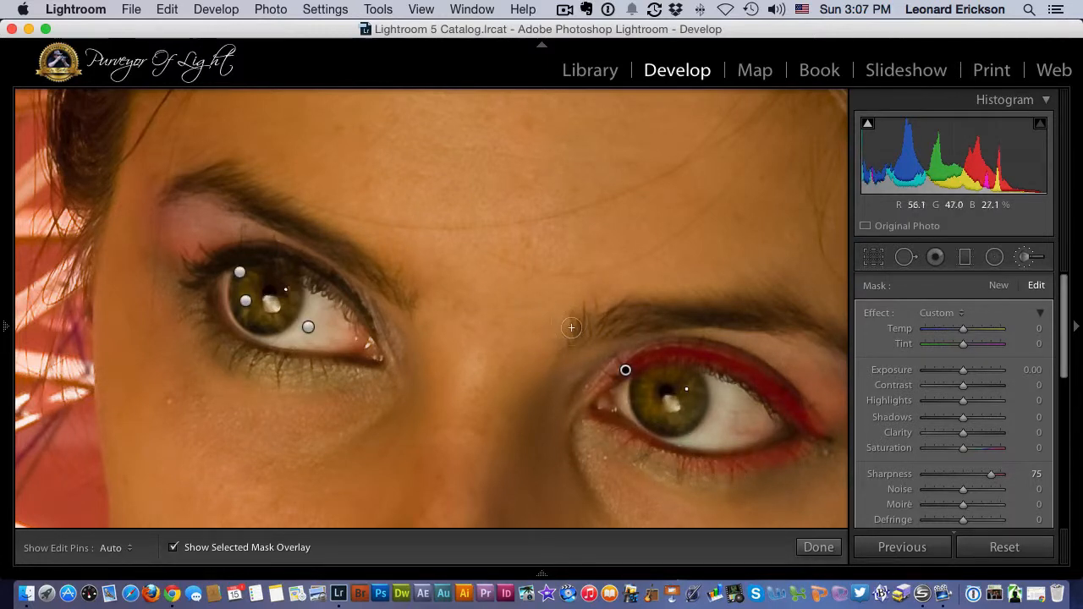
Step: Paint the Sharpness mask over the right-hand eyebrow
key(h)
mouse_move(576, 321)
mouse_down()
mouse_move(674, 321)
mouse_move(610, 314)
mouse_move(799, 320)
mouse_move(679, 312)
mouse_up()
key(h)
key(h)
key(h)
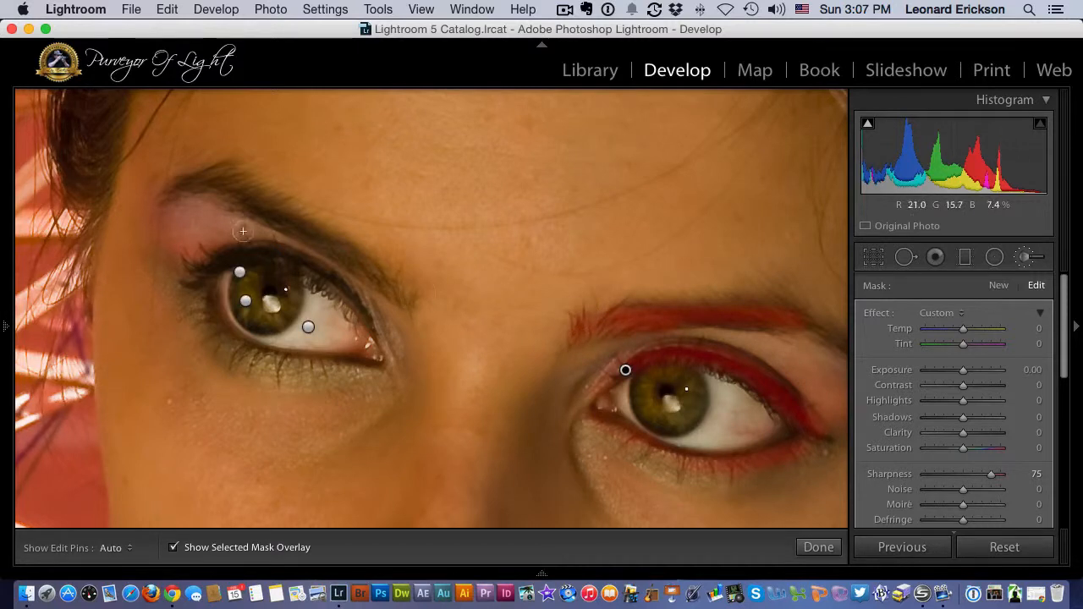
Step: Paint the Sharpness mask over the left-hand eyebrow and the upper and lower lashes of the left-hand eye
key(h)
mouse_move(220, 175)
mouse_down()
mouse_move(170, 187)
mouse_move(227, 170)
mouse_move(229, 197)
mouse_move(327, 244)
mouse_move(267, 219)
mouse_move(230, 187)
mouse_move(363, 264)
mouse_up()
key(h)
key(h)
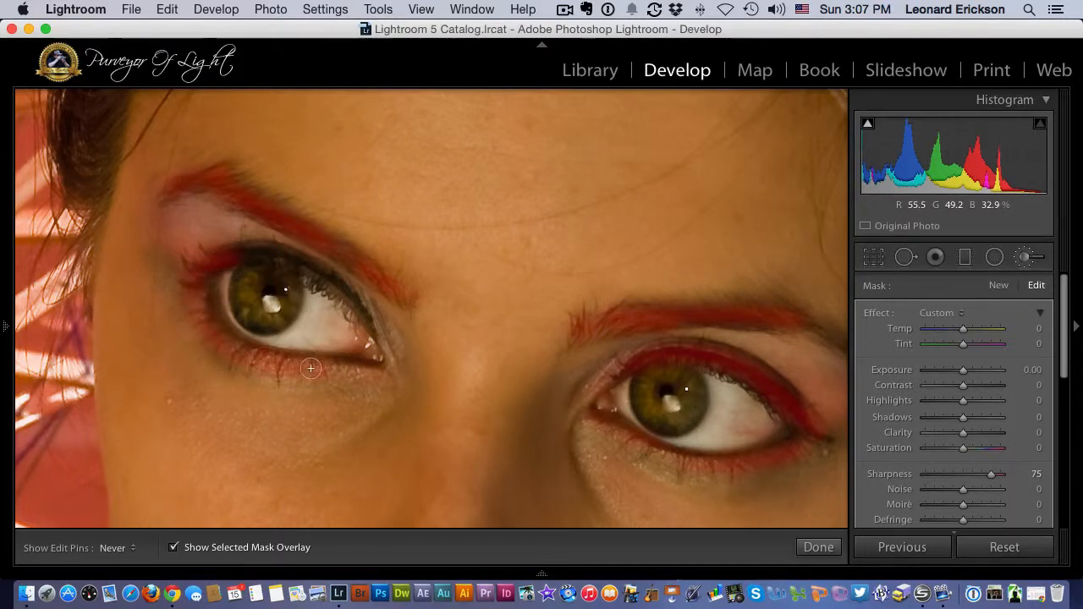
key(h)
key(h)
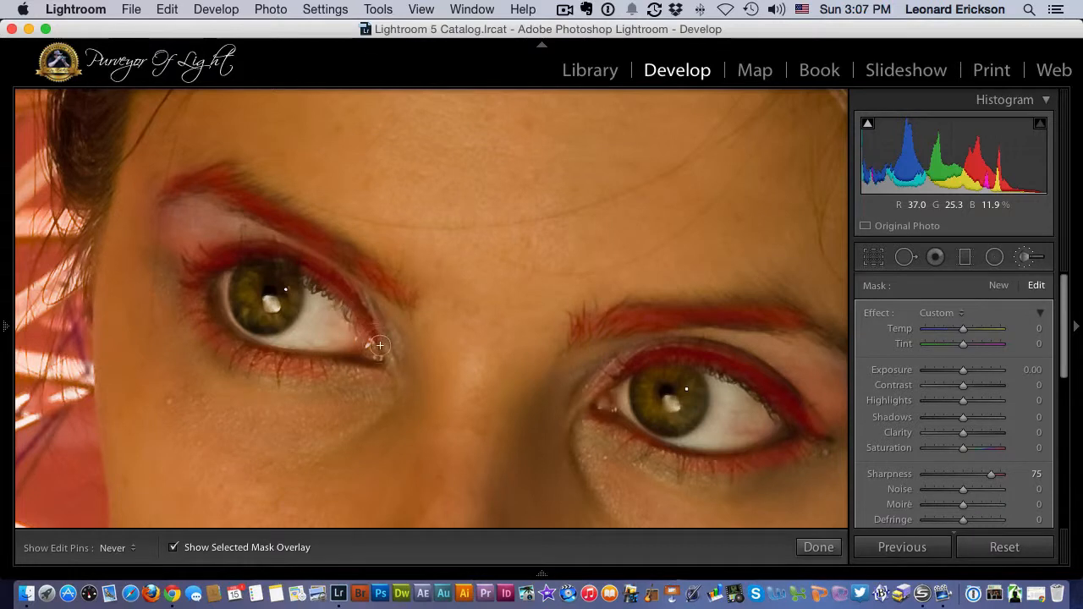
key(h)
key(h)
key(h)
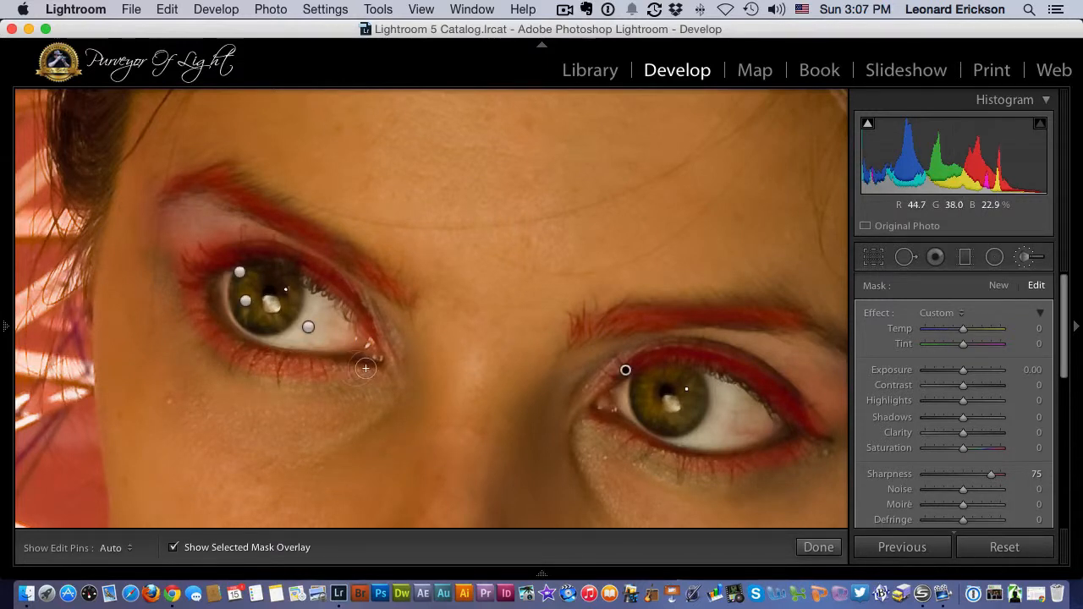
Step: Hide the Sharpness mask overlay and close the Adjustment Brush
key(o)
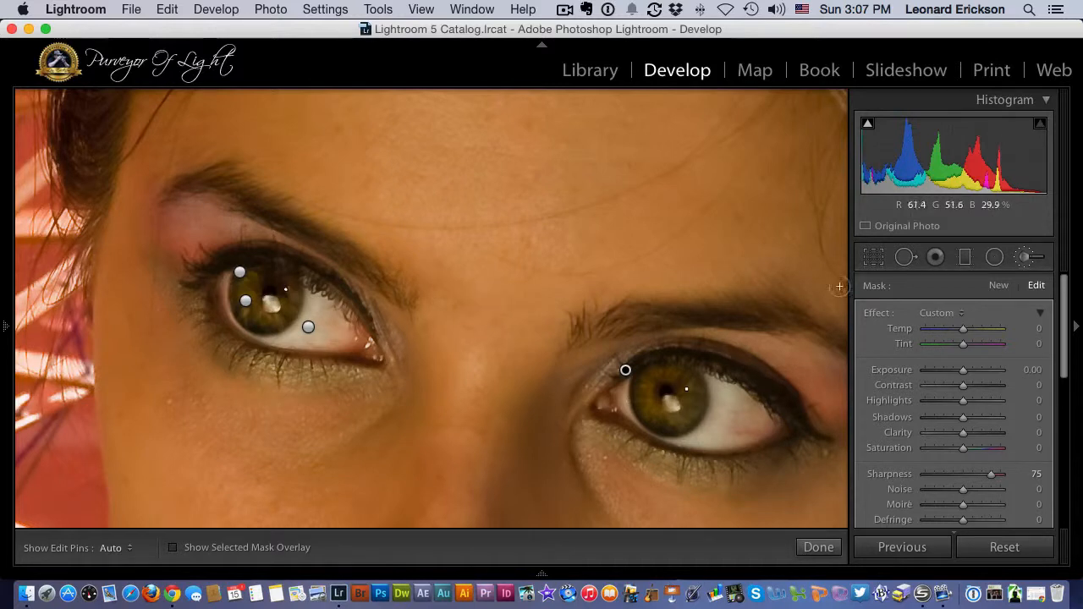
scroll(970, 352, down, 10)
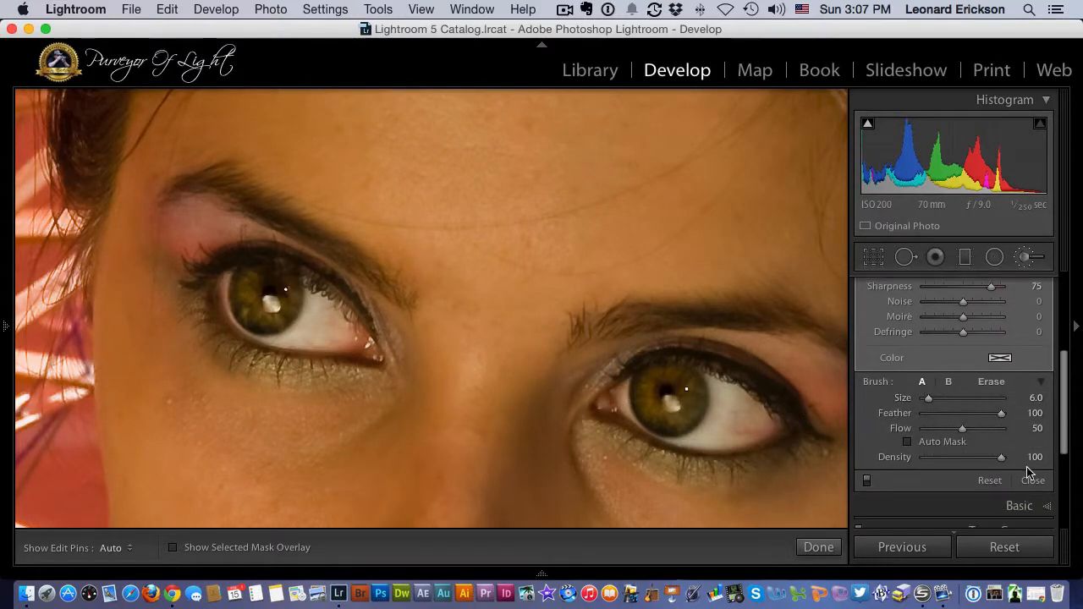
click(1032, 481)
Step: Compare the before and after versions of the eyes several times, finishing on the edited version
drag(510, 214, 441, 187)
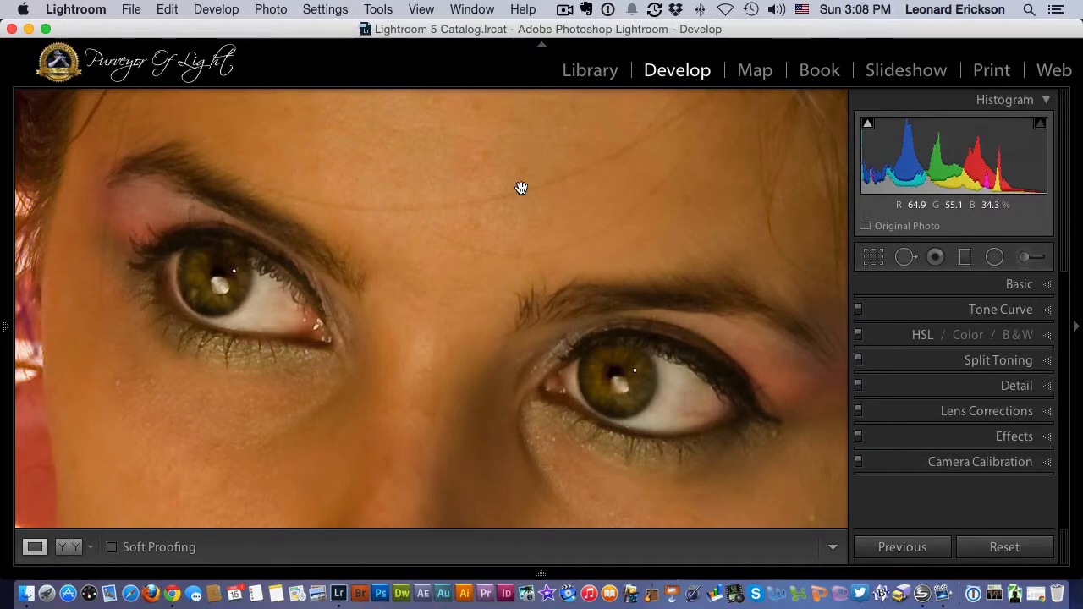
key(backslash)
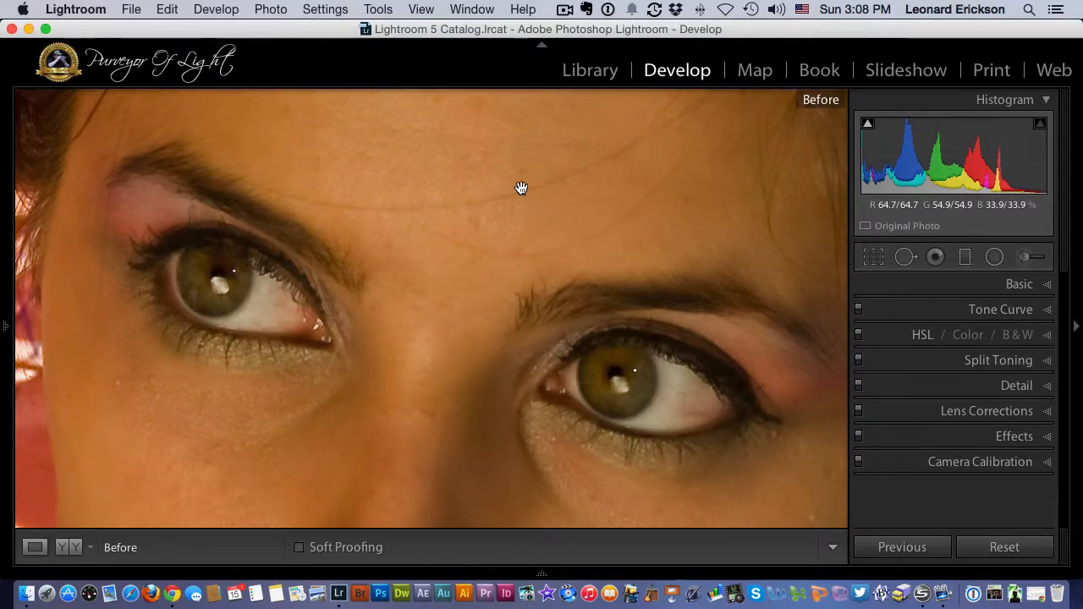
key(backslash)
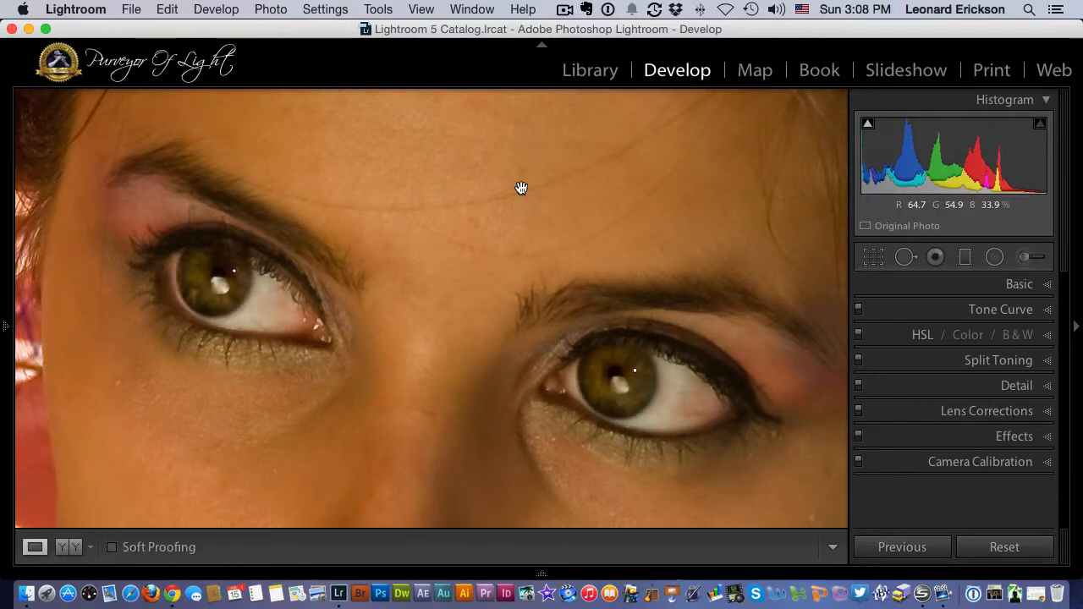
key(backslash)
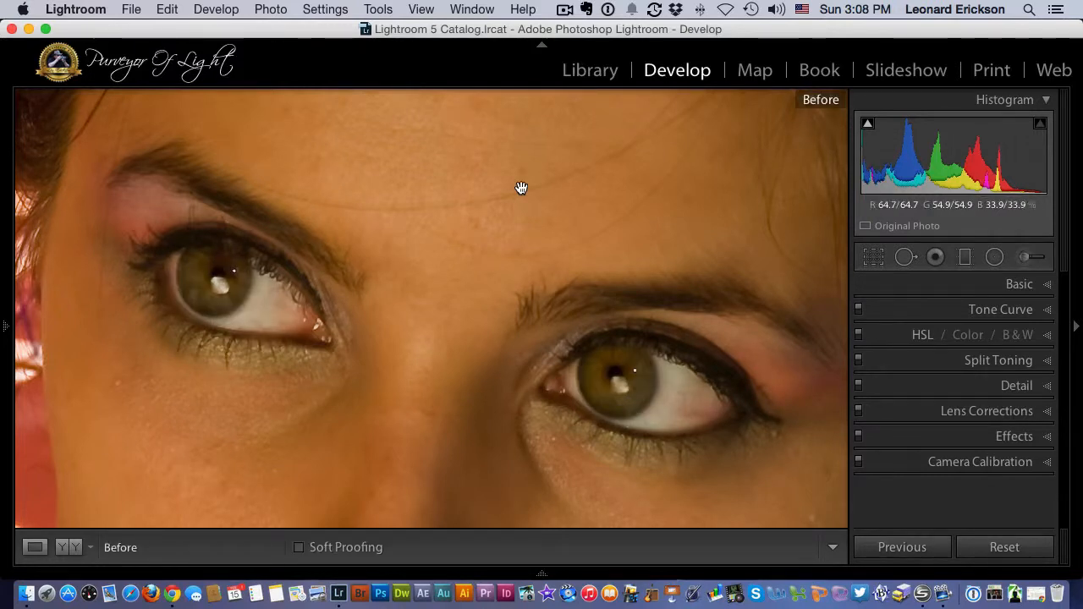
key(backslash)
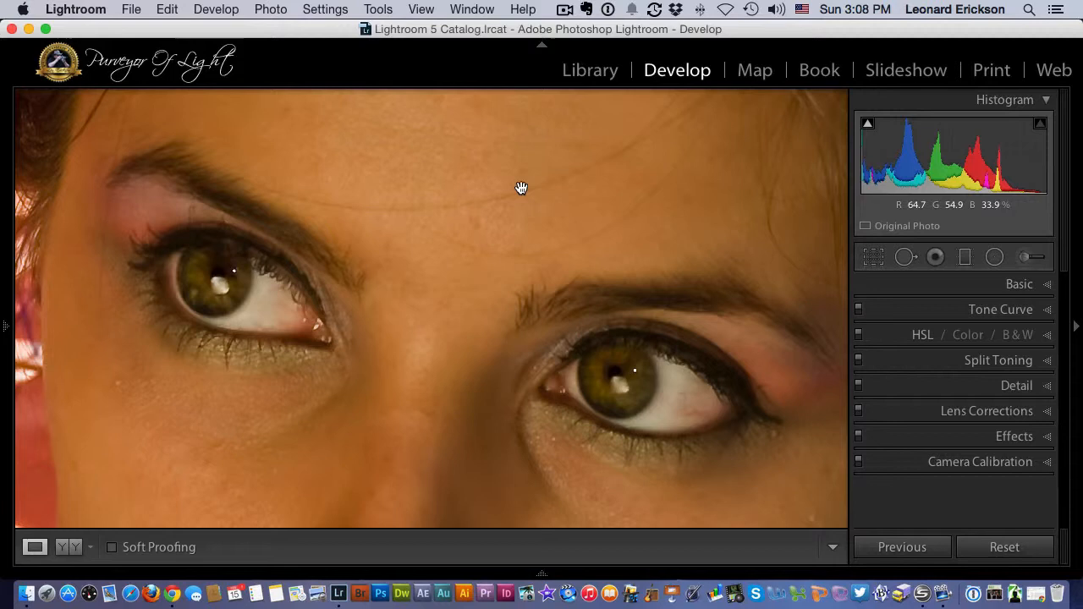
key(backslash)
key(backslash)
key(backslash)
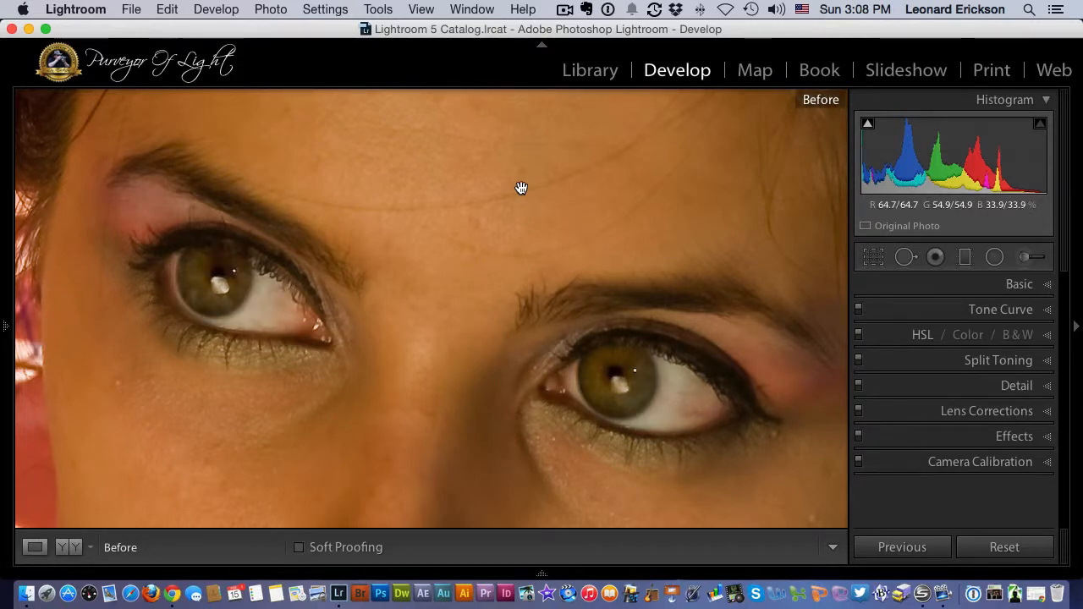
key(backslash)
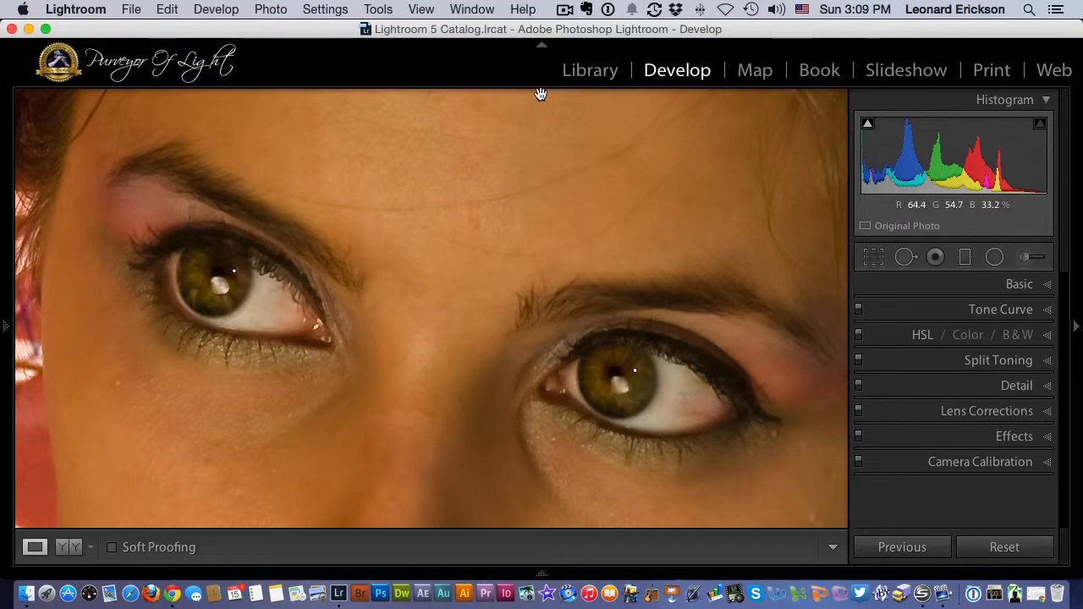
click(565, 10)
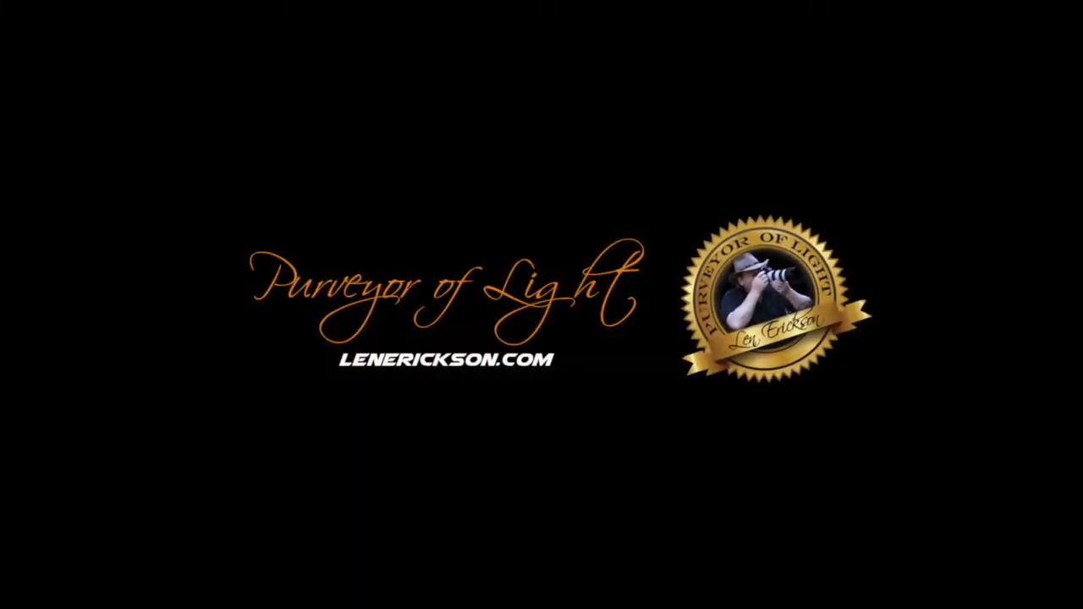